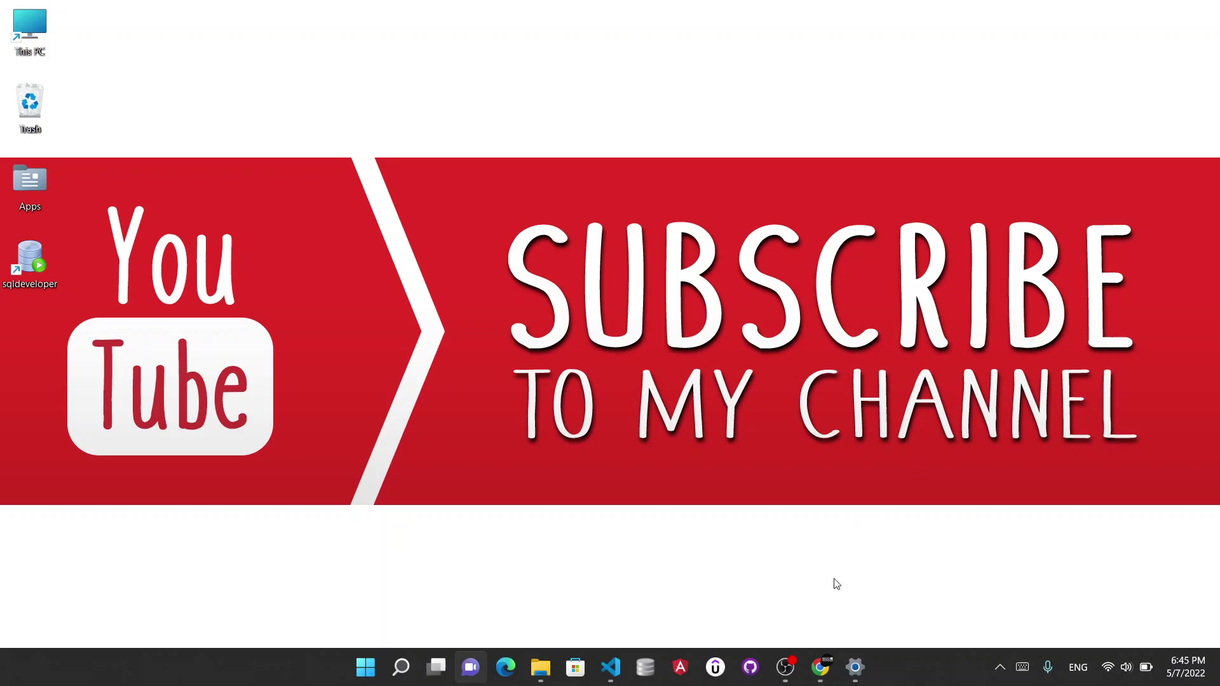
Add print(type(salary)) below salary = '10000' in casting.py and save.
{"action": "left_click", "coordinate": [611, 667]}
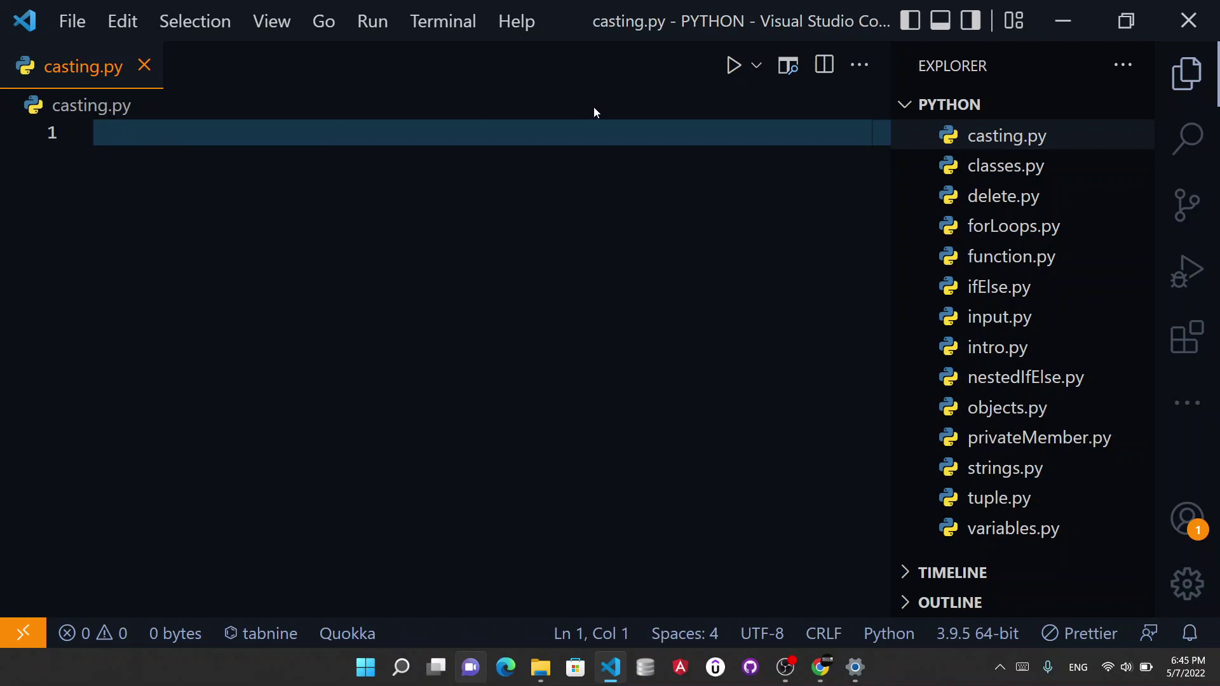
{"action": "type", "text": "sala"}
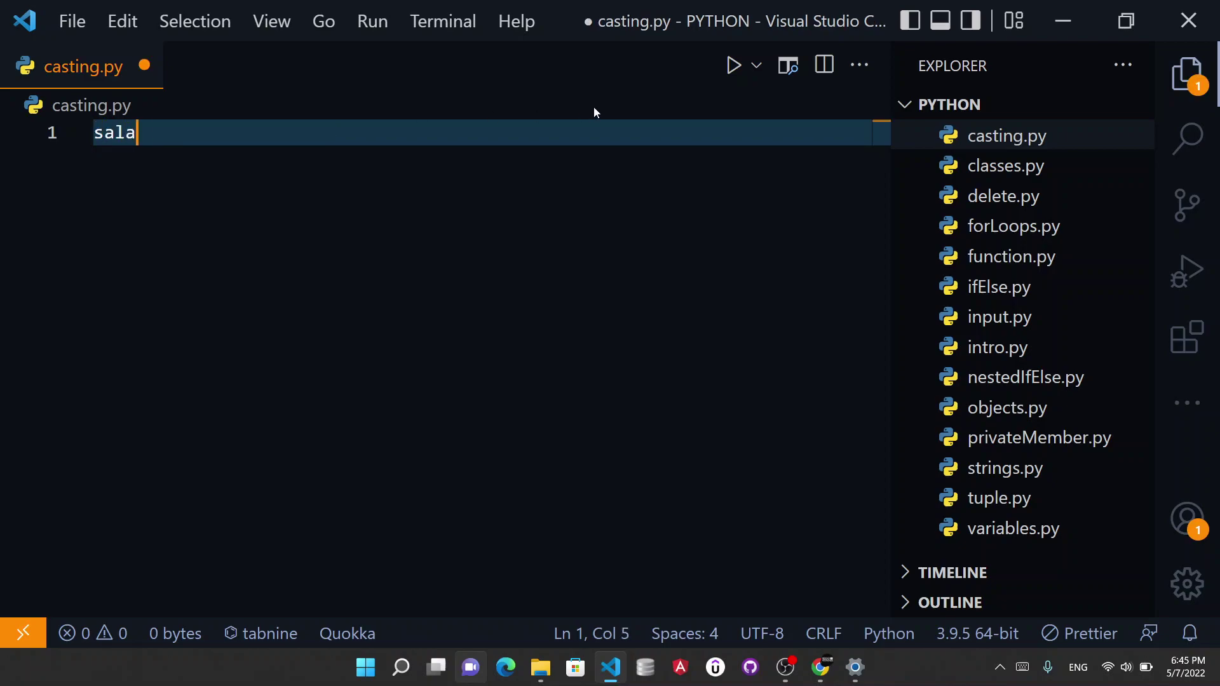
{"action": "type", "text": "ry = '"}
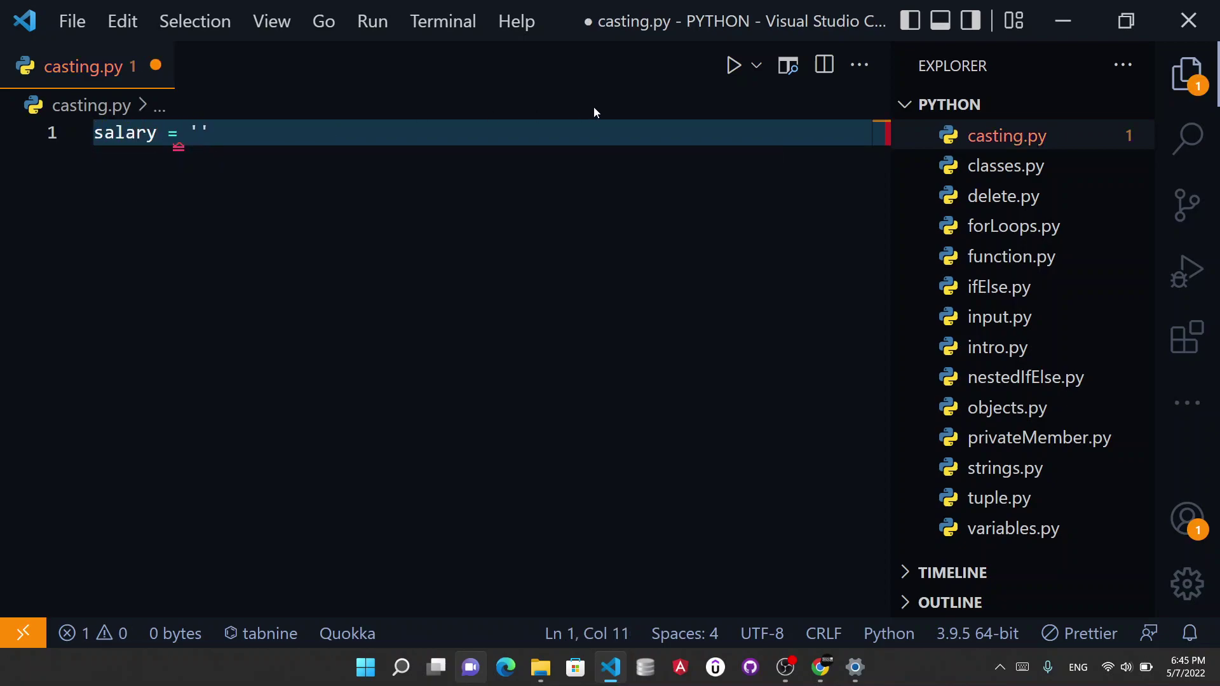
{"action": "type", "text": "10000"}
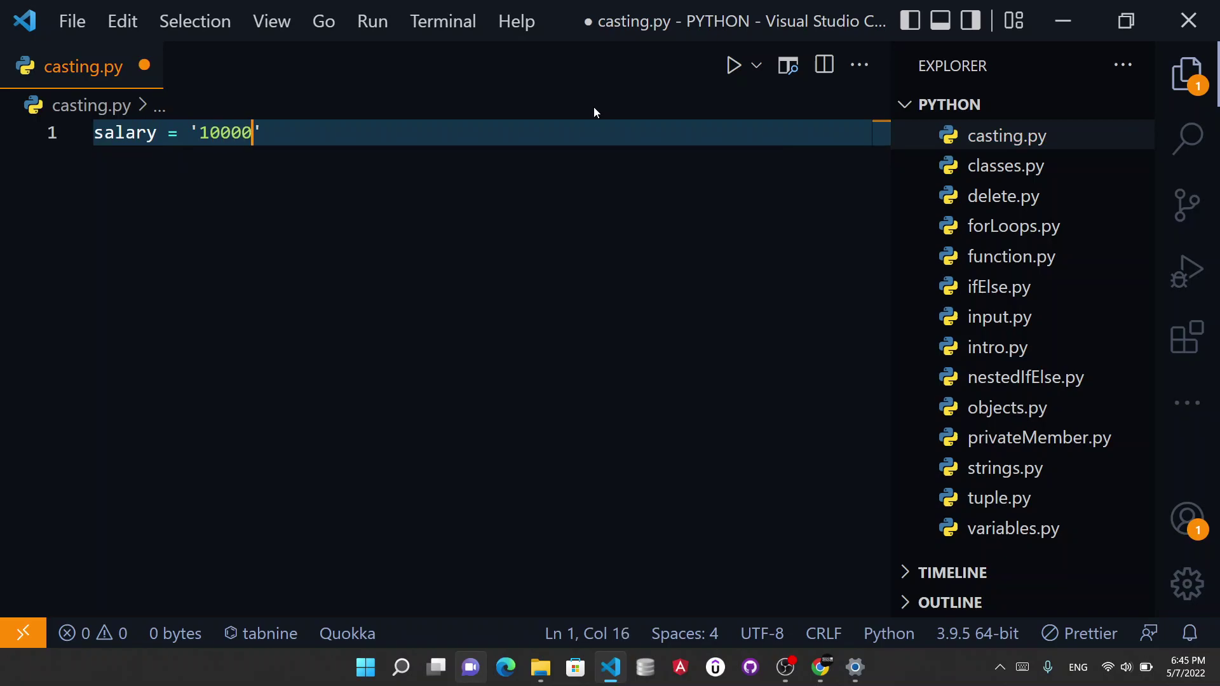
{"action": "key", "text": "Return"}
{"action": "key", "text": "Return"}
{"action": "type", "text": "pri"}
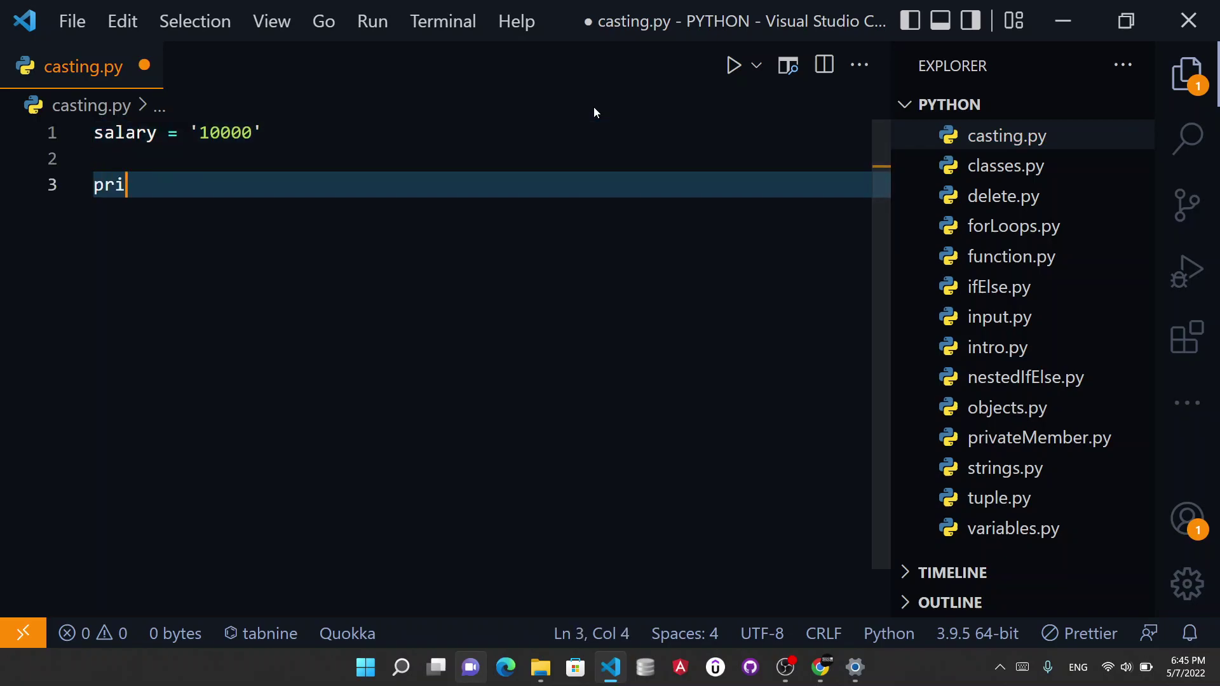
{"action": "type", "text": "nt(sa"}
{"action": "key", "text": "Tab"}
{"action": "key", "text": "Right"}
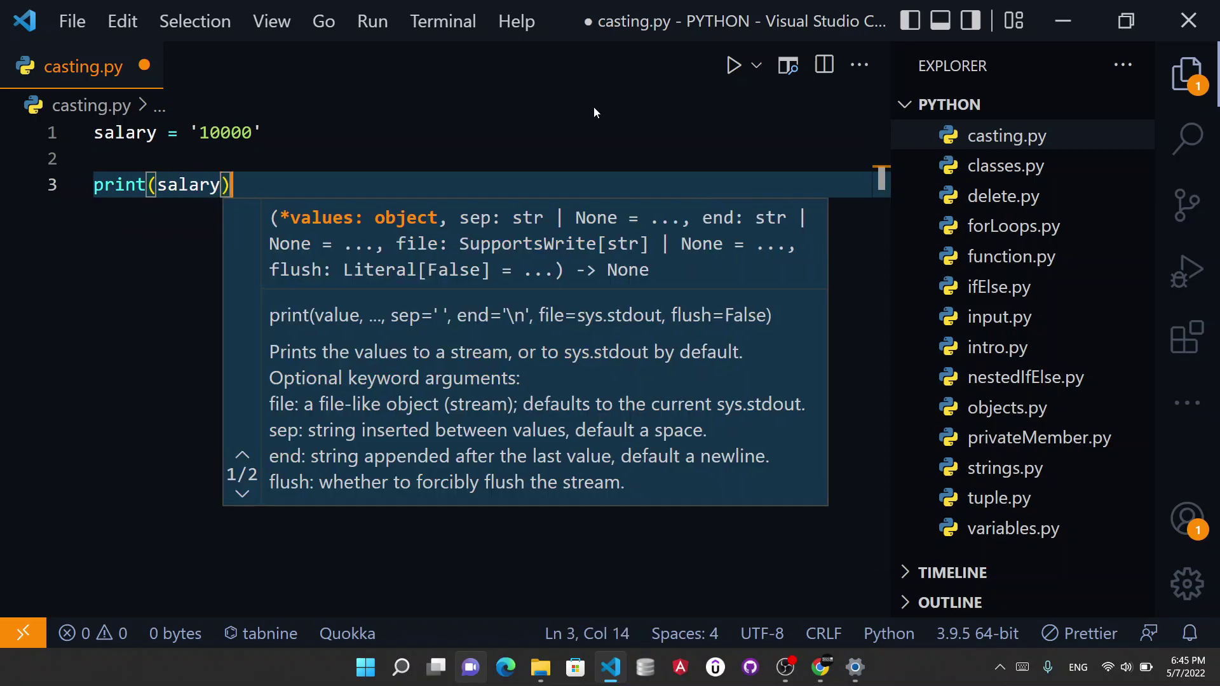
{"action": "key", "text": "Left"}
{"action": "key", "text": "shift+Left"}
{"action": "key", "text": "shift+Left"}
{"action": "key", "text": "shift+Left"}
{"action": "key", "text": "shift+Left"}
{"action": "key", "text": "shift+Left"}
{"action": "key", "text": "shift+Left"}
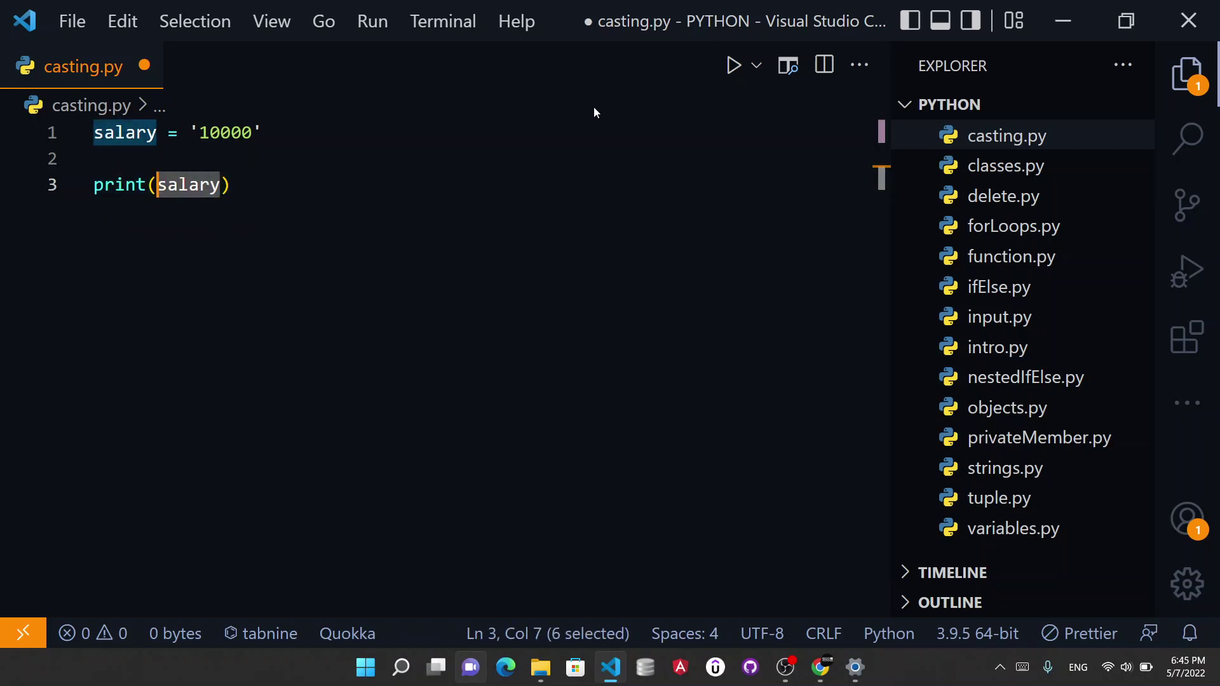
{"action": "type", "text": "("}
{"action": "key", "text": "Left"}
{"action": "key", "text": "Left"}
{"action": "type", "text": "t"}
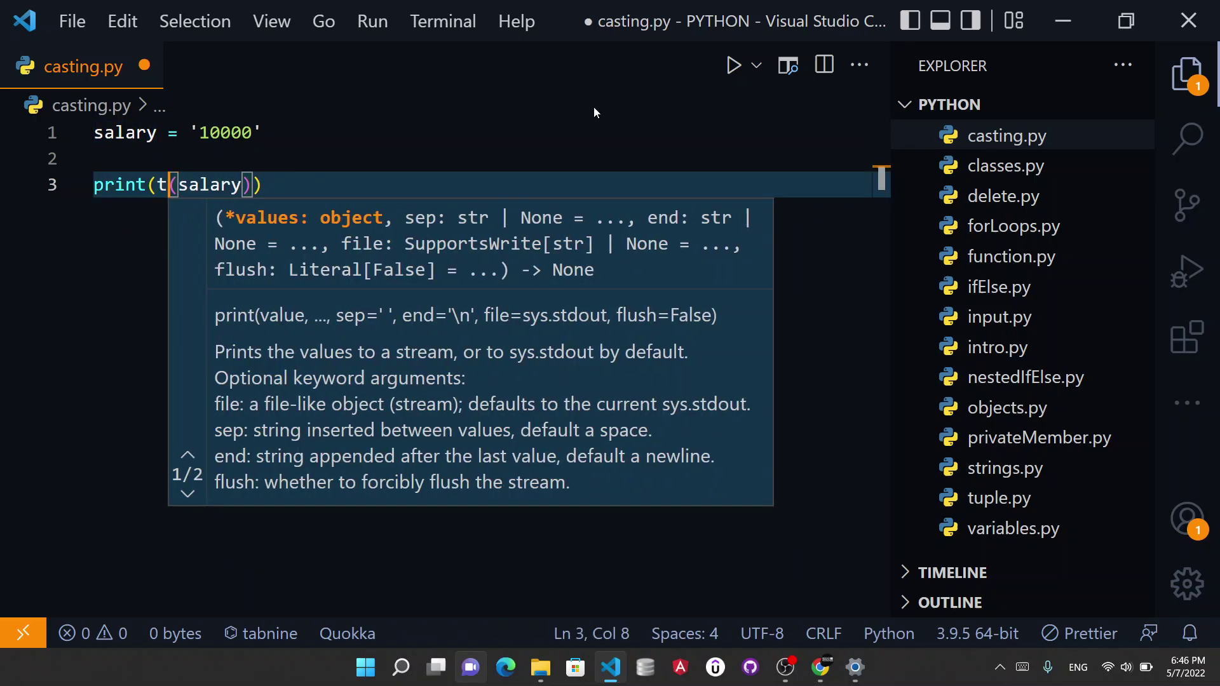
{"action": "type", "text": "ype"}
{"action": "key", "text": "ctrl+s"}
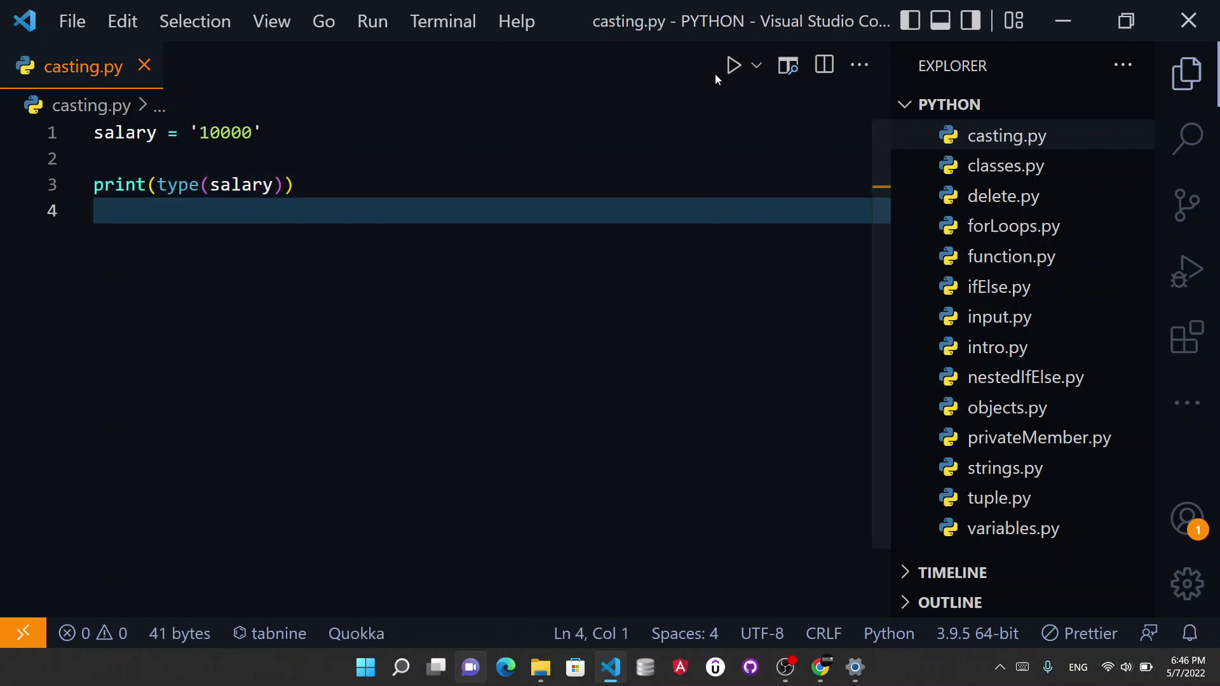
Run casting.py, confirm it prints <class 'str'>, and close the terminal.
{"action": "left_click", "coordinate": [734, 66]}
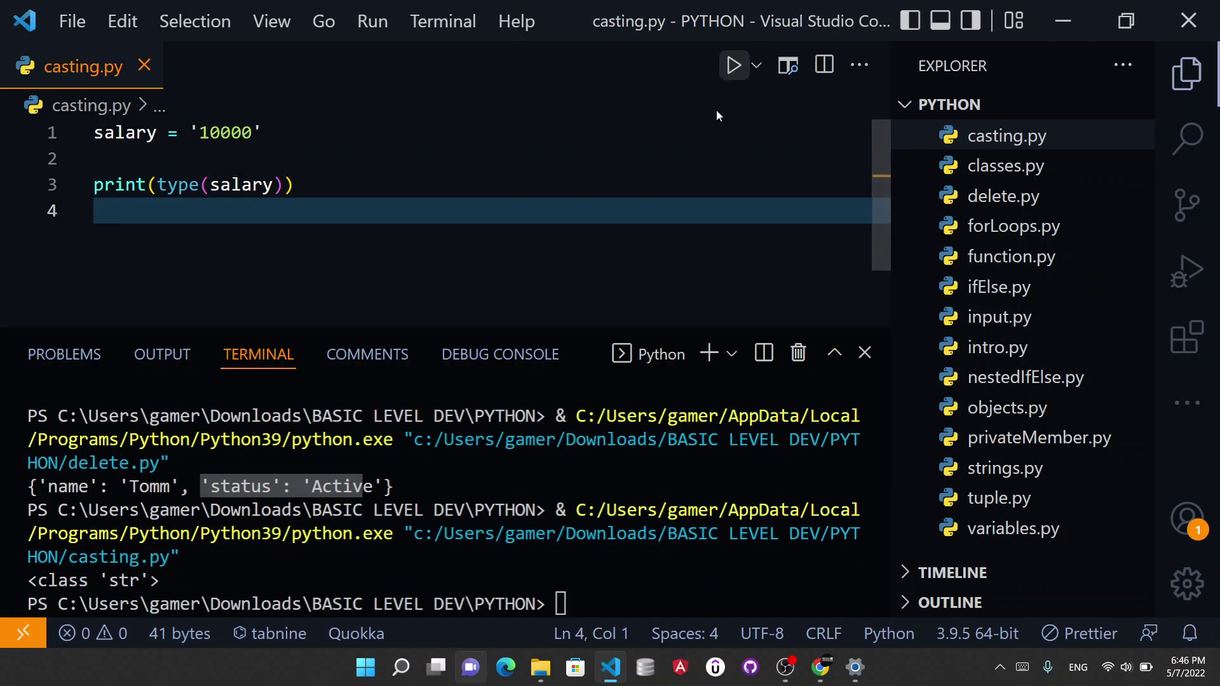
{"action": "double_click", "coordinate": [124, 581]}
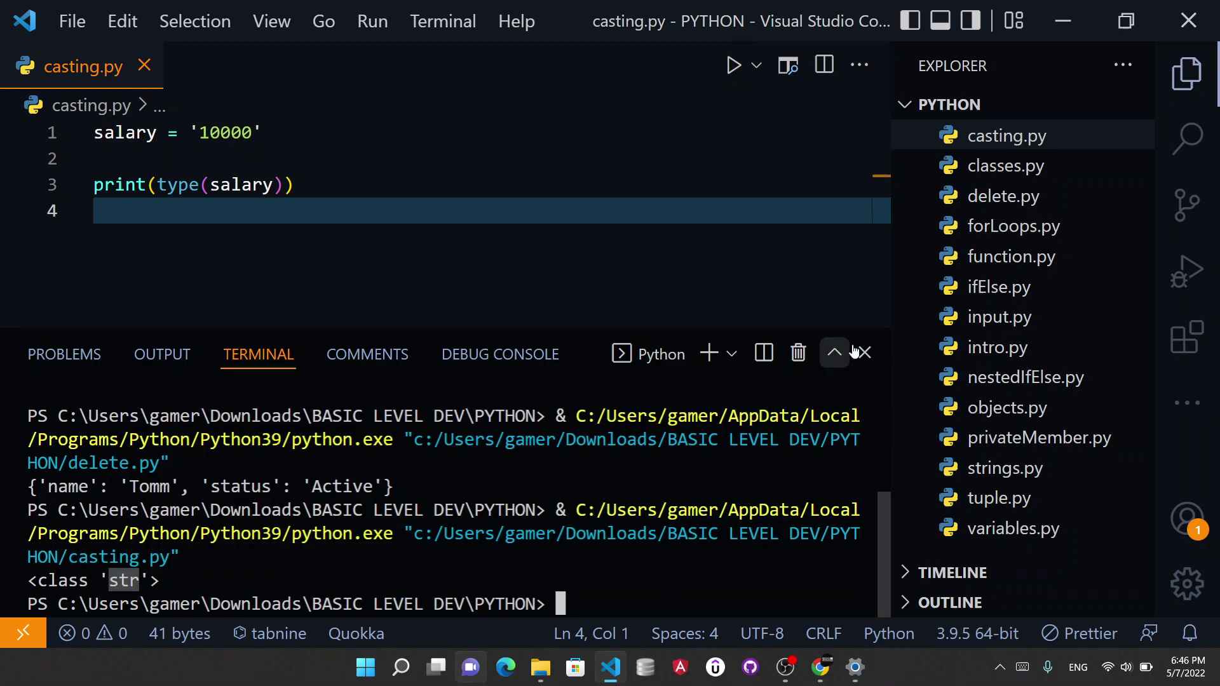
{"action": "left_click", "coordinate": [802, 354]}
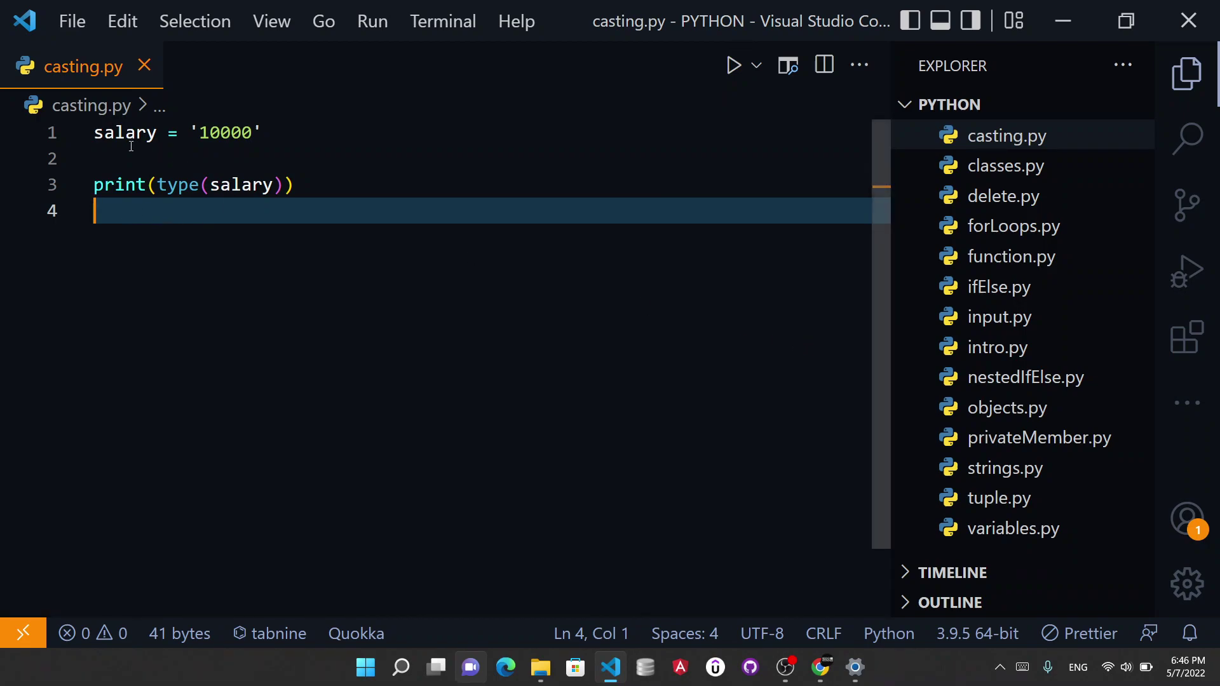
{"action": "left_click", "coordinate": [317, 185]}
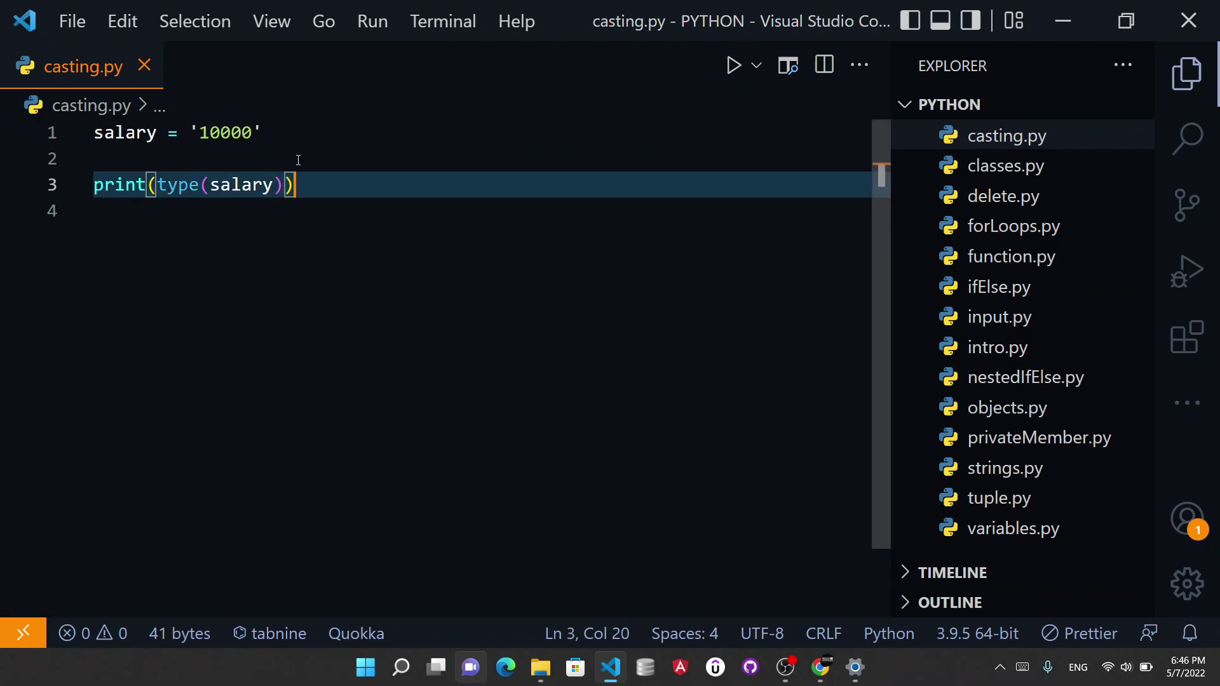
Add salary_int = int(salary) on line 3 and save.
{"action": "left_click", "coordinate": [268, 154]}
{"action": "key", "text": "Return"}
{"action": "key", "text": "Return"}
{"action": "key", "text": "Up"}
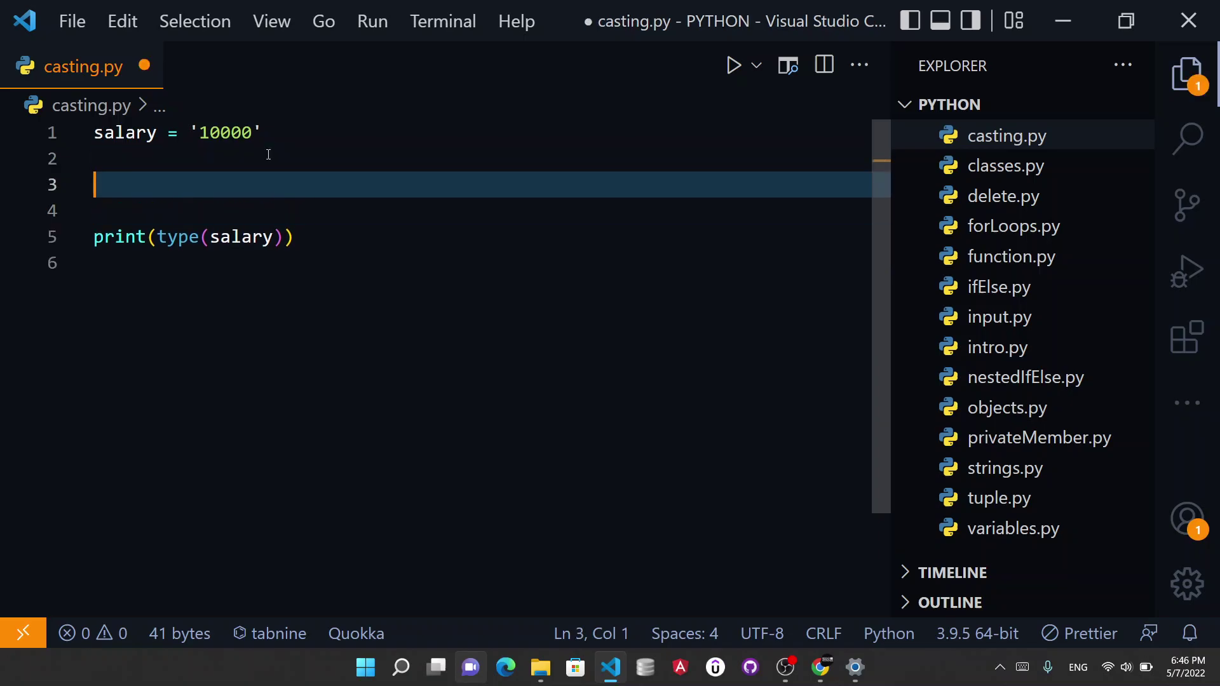
{"action": "type", "text": "s"}
{"action": "type", "text": "alary_i"}
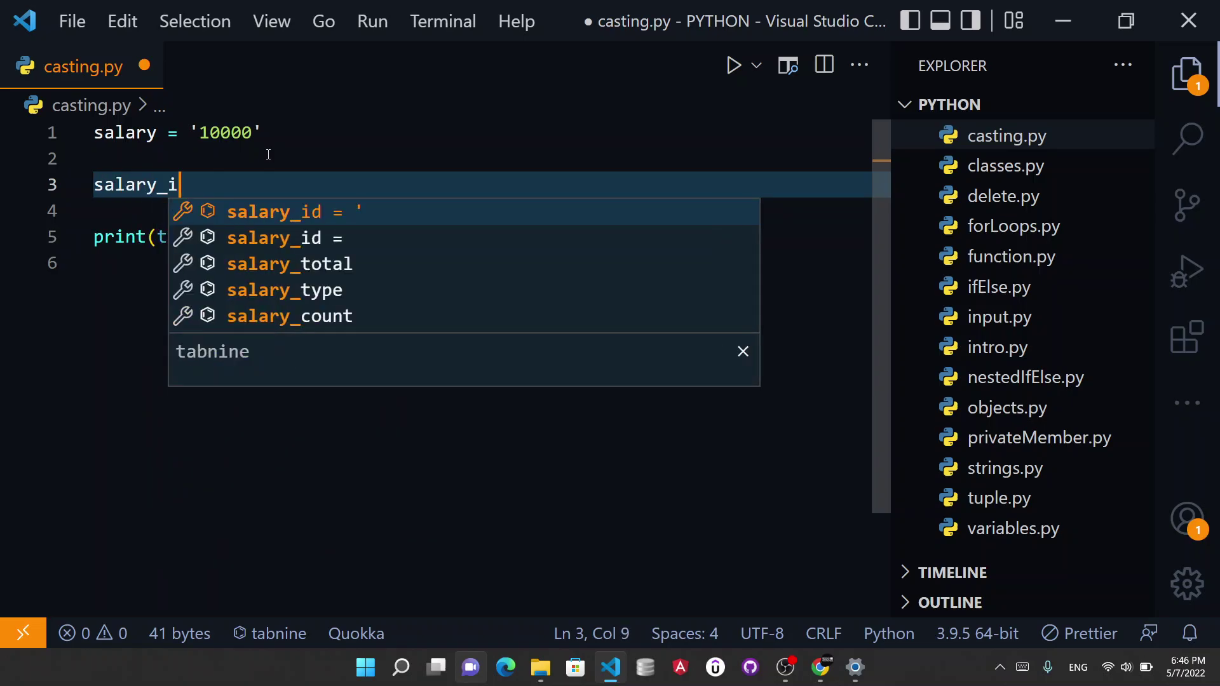
{"action": "type", "text": "nt ="}
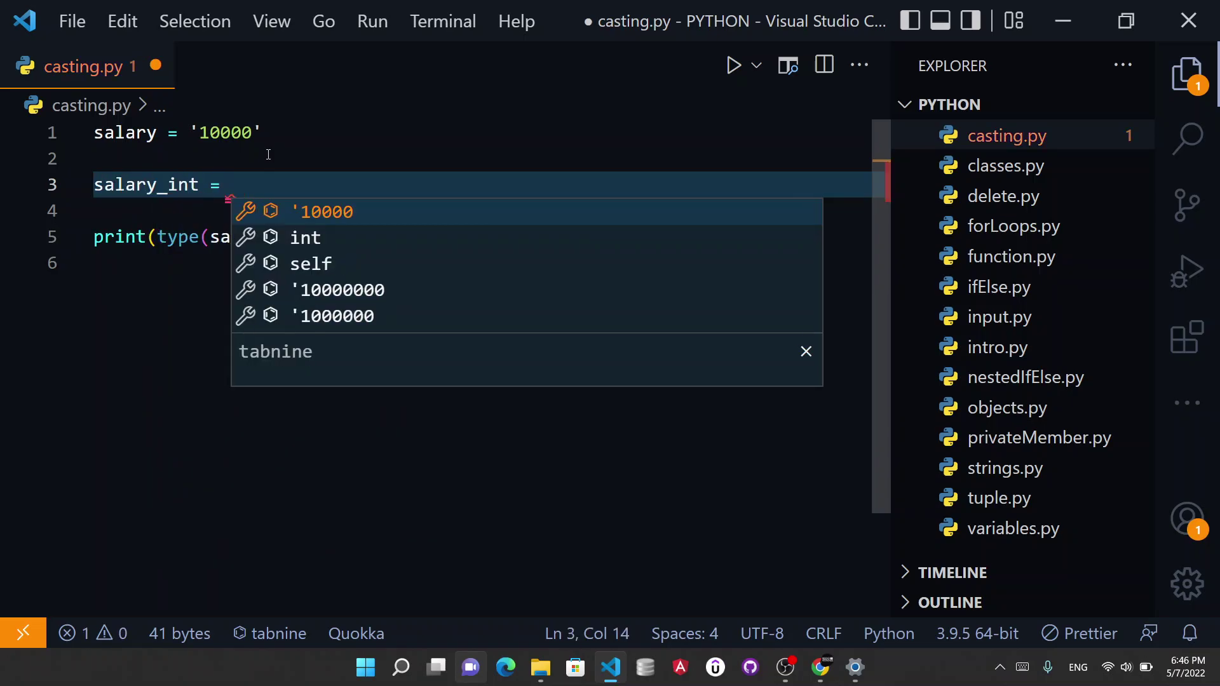
{"action": "type", "text": " int("}
{"action": "key", "text": "Escape"}
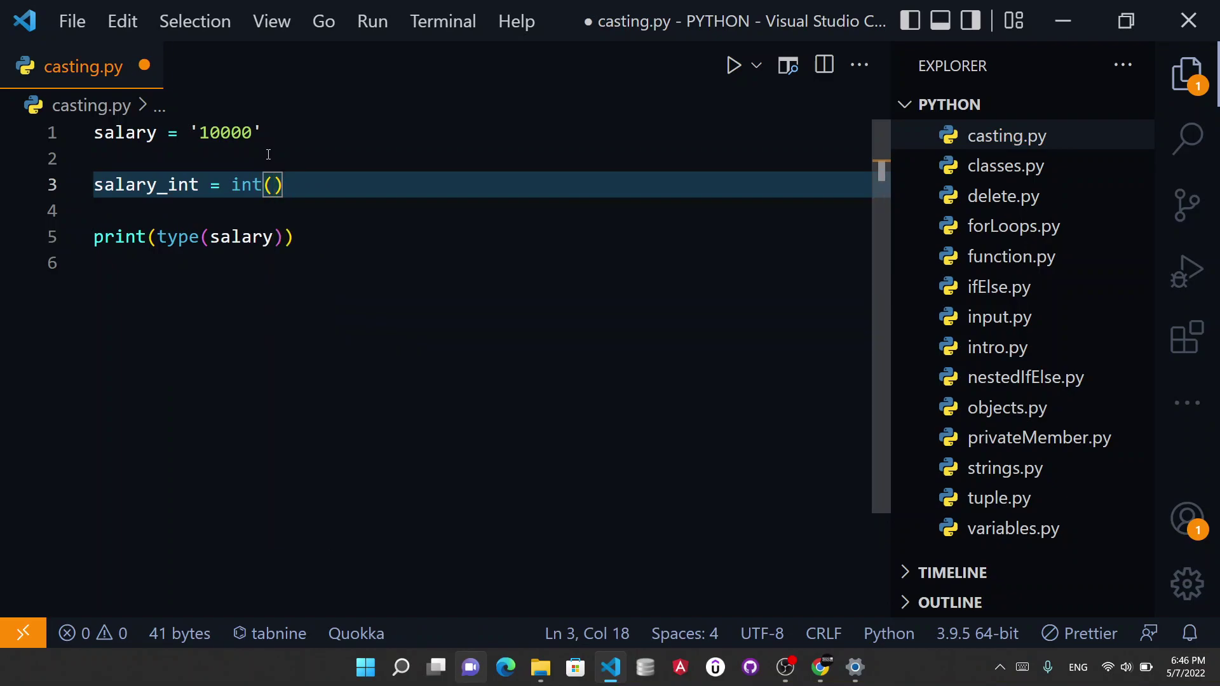
{"action": "left_click_drag", "start_coordinate": [275, 184], "coordinate": [255, 185]}
{"action": "double_click", "coordinate": [254, 185]}
{"action": "double_click", "coordinate": [125, 132]}
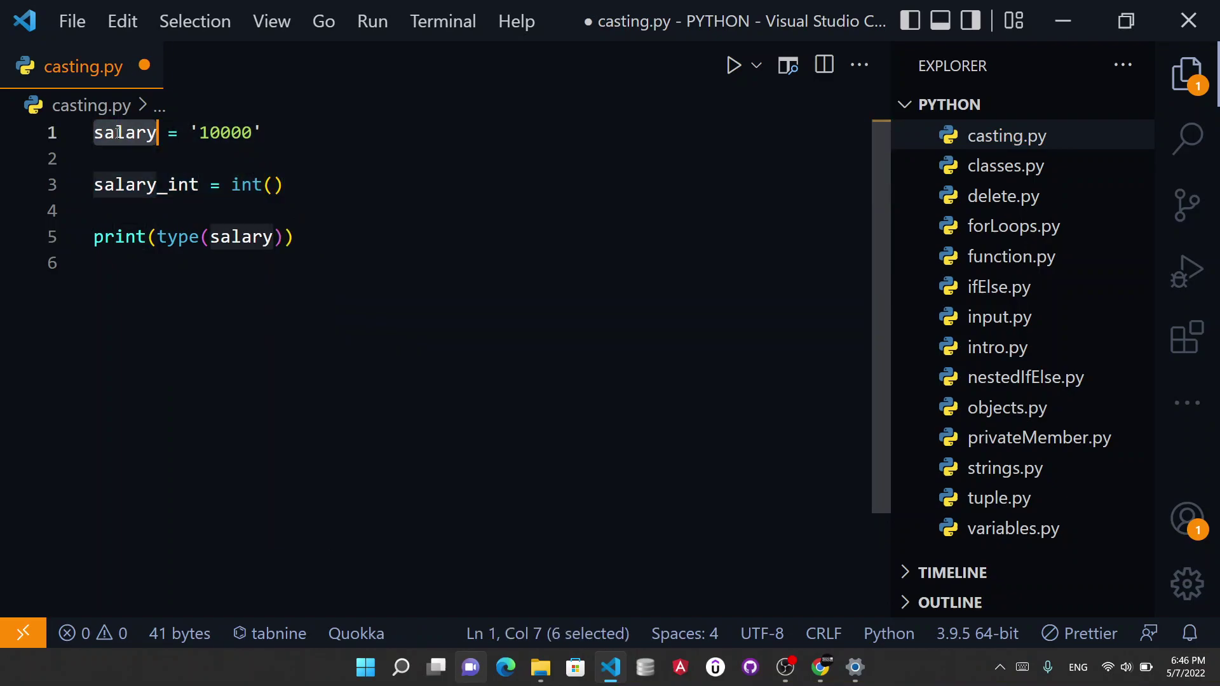
{"action": "key", "text": "ctrl+c"}
{"action": "left_click", "coordinate": [276, 185]}
{"action": "key", "text": "ctrl+v"}
{"action": "left_click", "coordinate": [379, 268]}
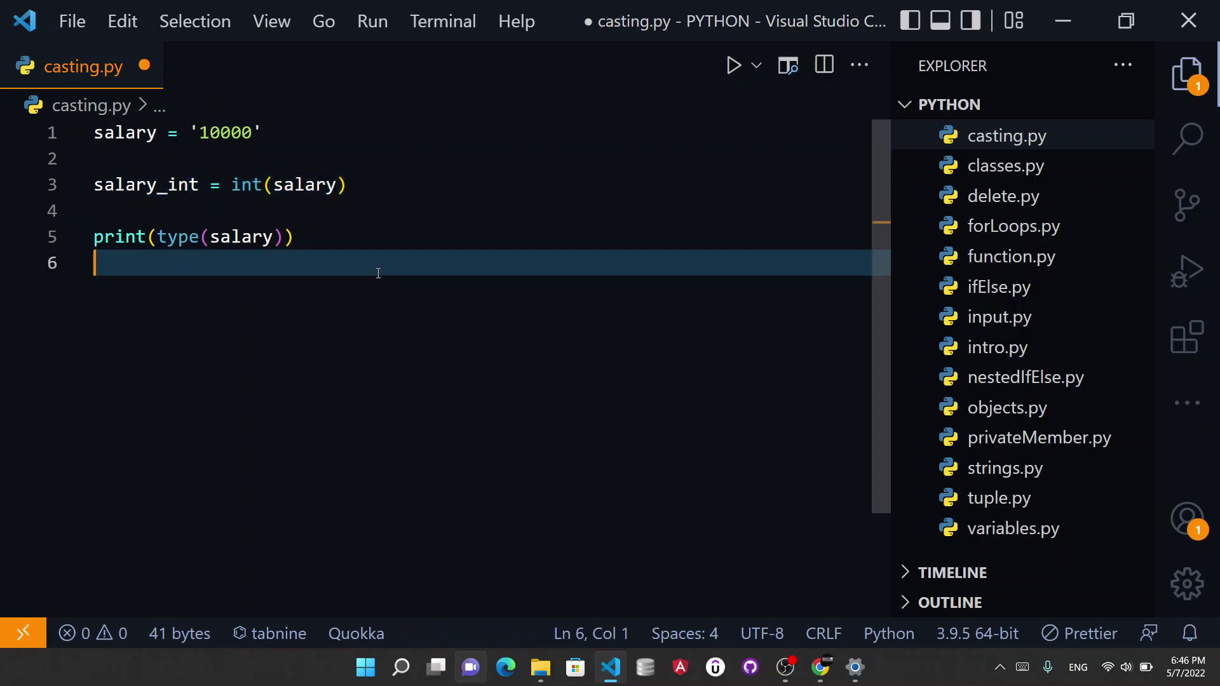
{"action": "key", "text": "ctrl+s"}
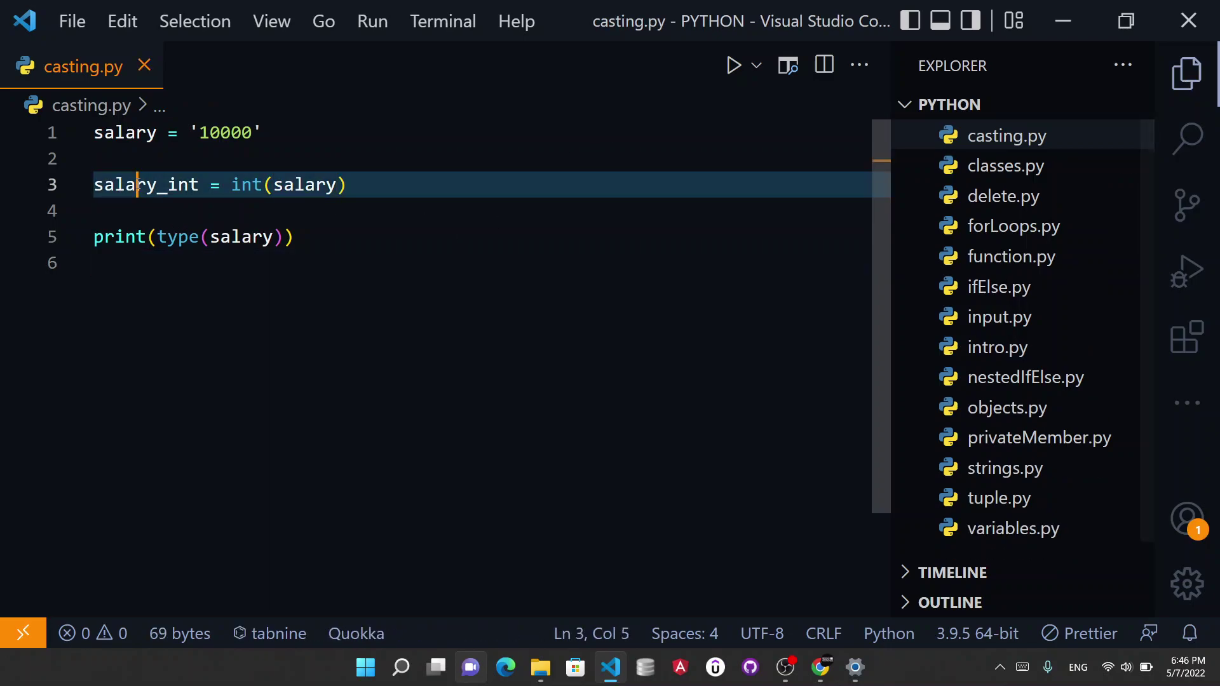
Print type(salary_int) instead of type(salary), save, and rerun to see <class 'int'>.
{"action": "double_click", "coordinate": [122, 186]}
{"action": "key", "text": "ctrl+c"}
{"action": "double_click", "coordinate": [234, 237]}
{"action": "key", "text": "ctrl+v"}
{"action": "left_click", "coordinate": [268, 319]}
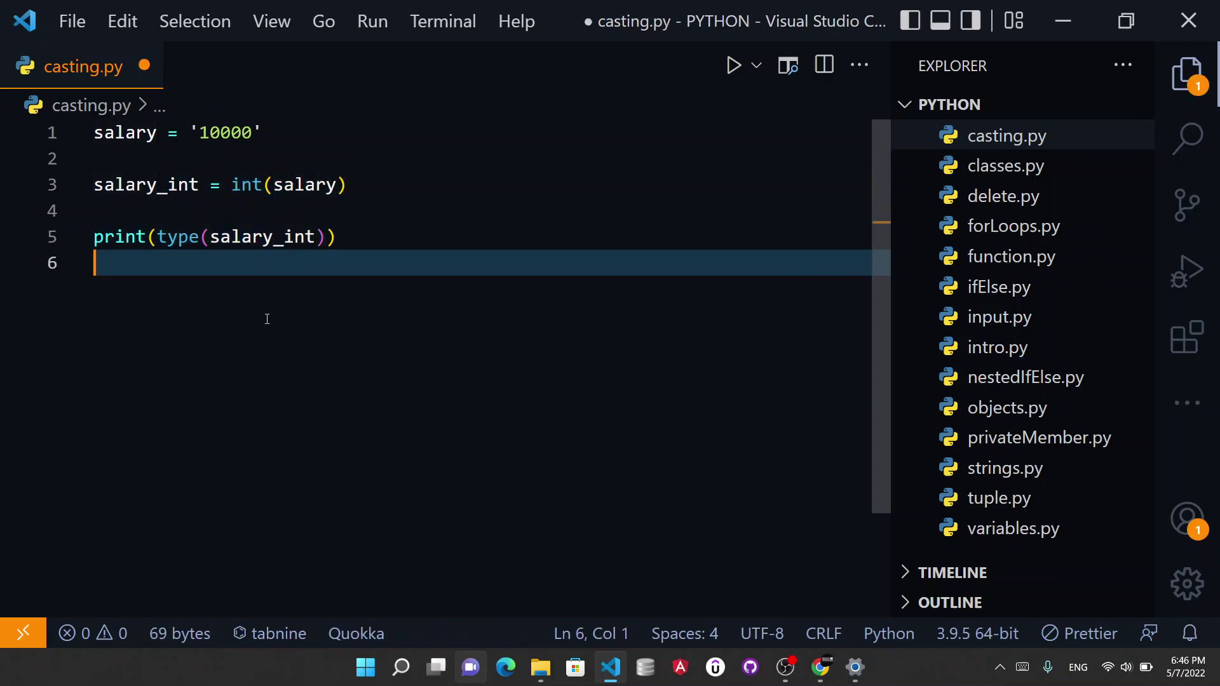
{"action": "key", "text": "ctrl+s"}
{"action": "left_click", "coordinate": [733, 66]}
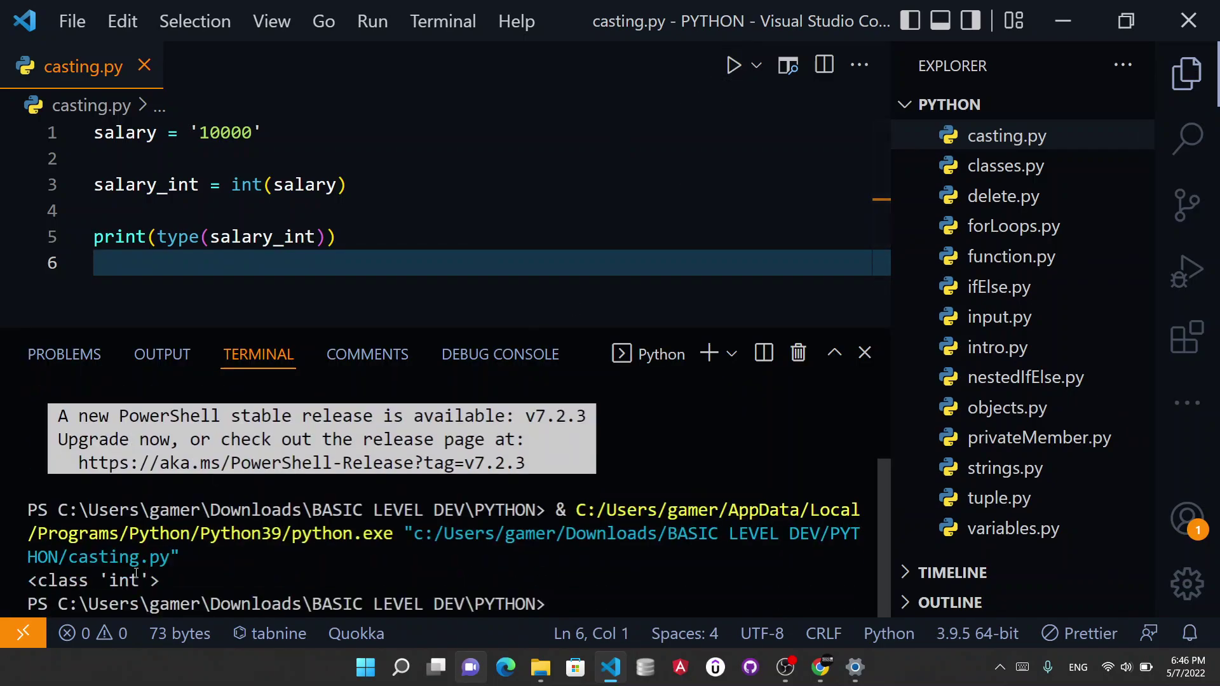
{"action": "double_click", "coordinate": [124, 579]}
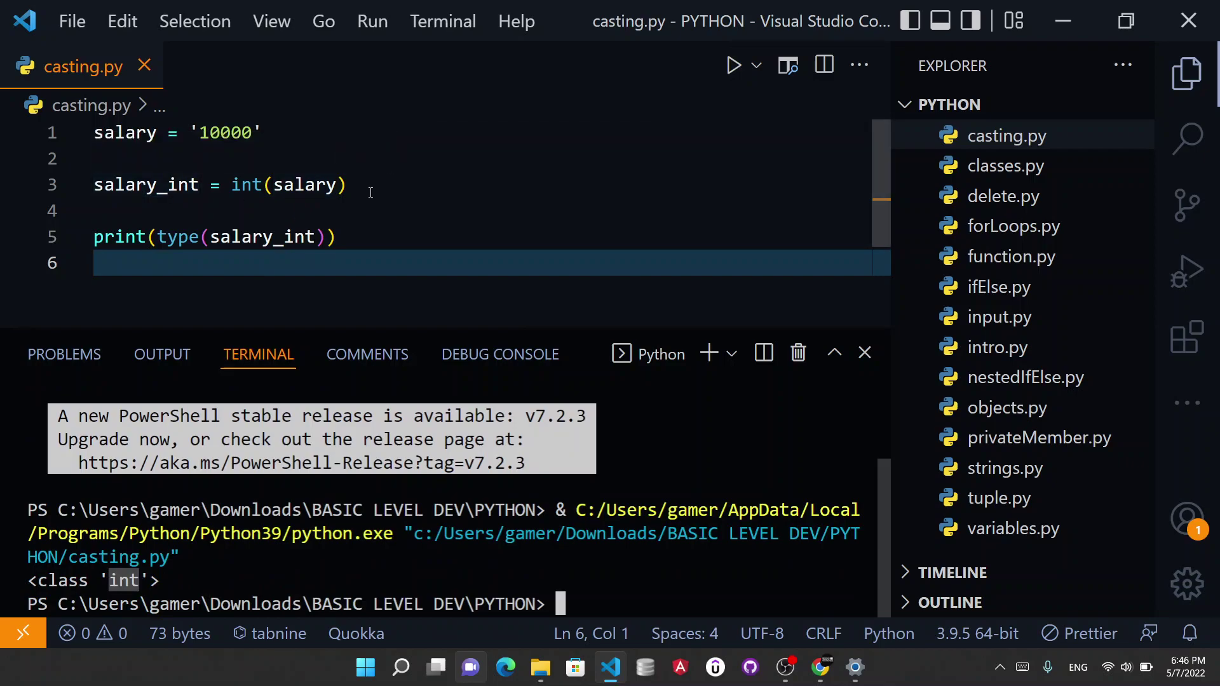
Change salary to '10000.50' and append a space and salary_int to the print line.
{"action": "left_click", "coordinate": [258, 132]}
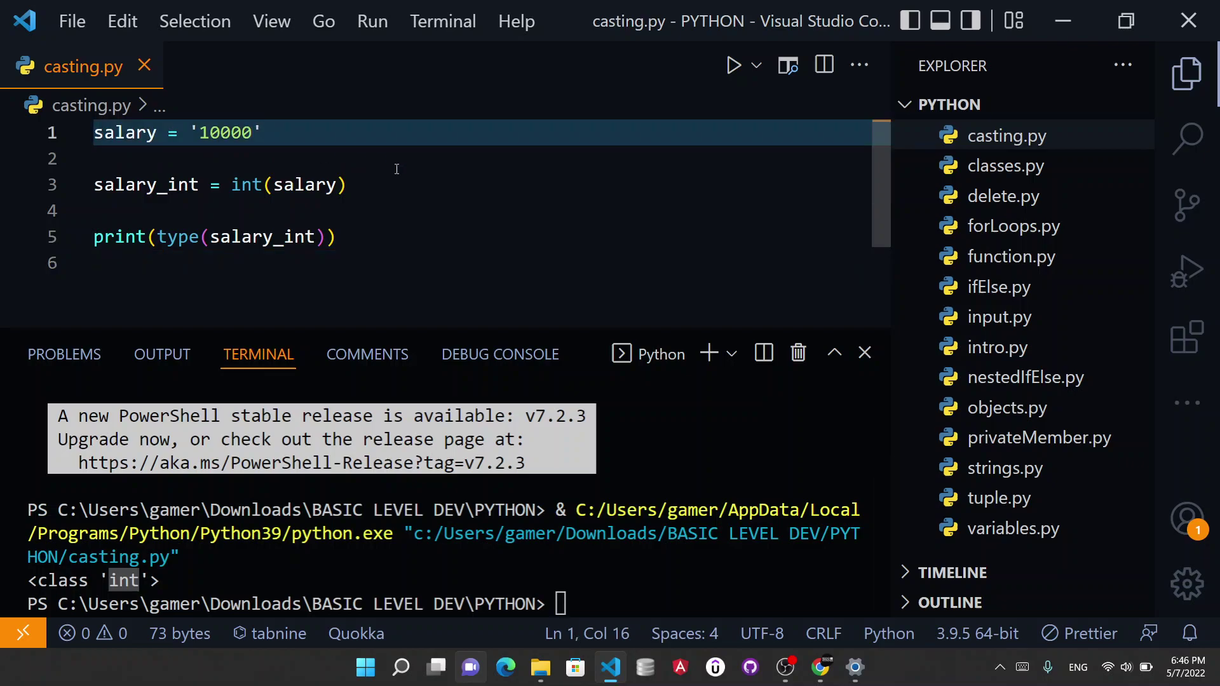
{"action": "type", "text": ".50"}
{"action": "key", "text": "ctrl+s"}
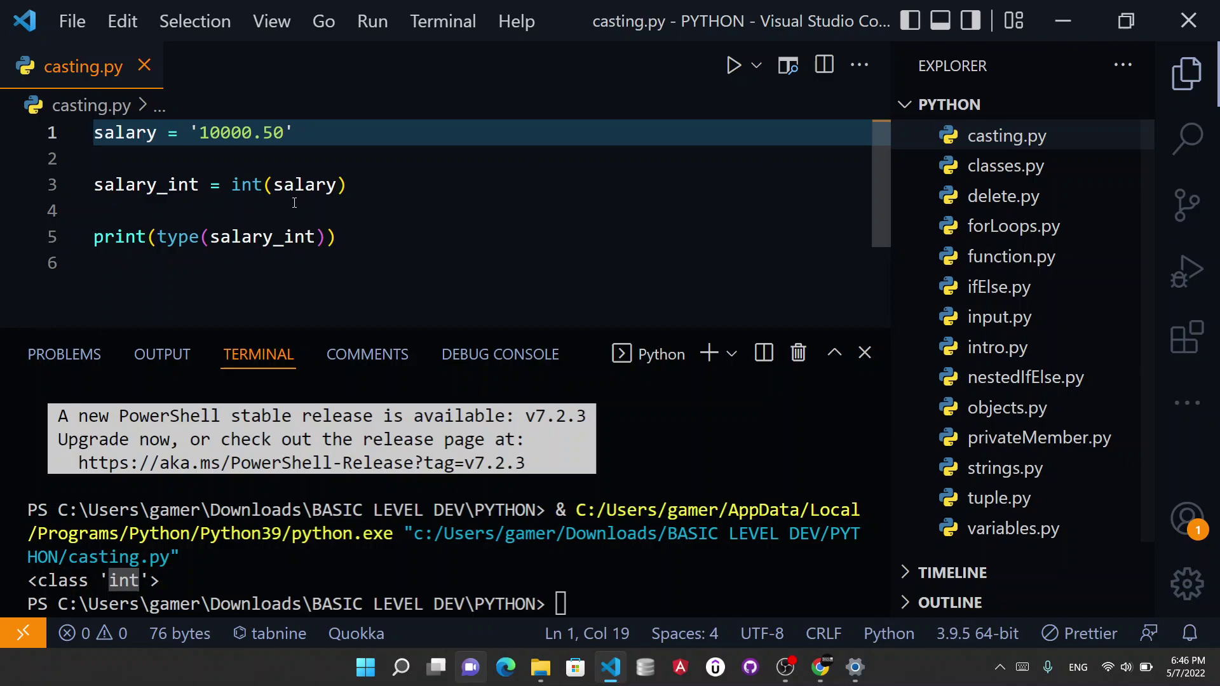
{"action": "left_click", "coordinate": [232, 238]}
{"action": "double_click", "coordinate": [232, 238]}
{"action": "key", "text": "Right"}
{"action": "key", "text": "Right"}
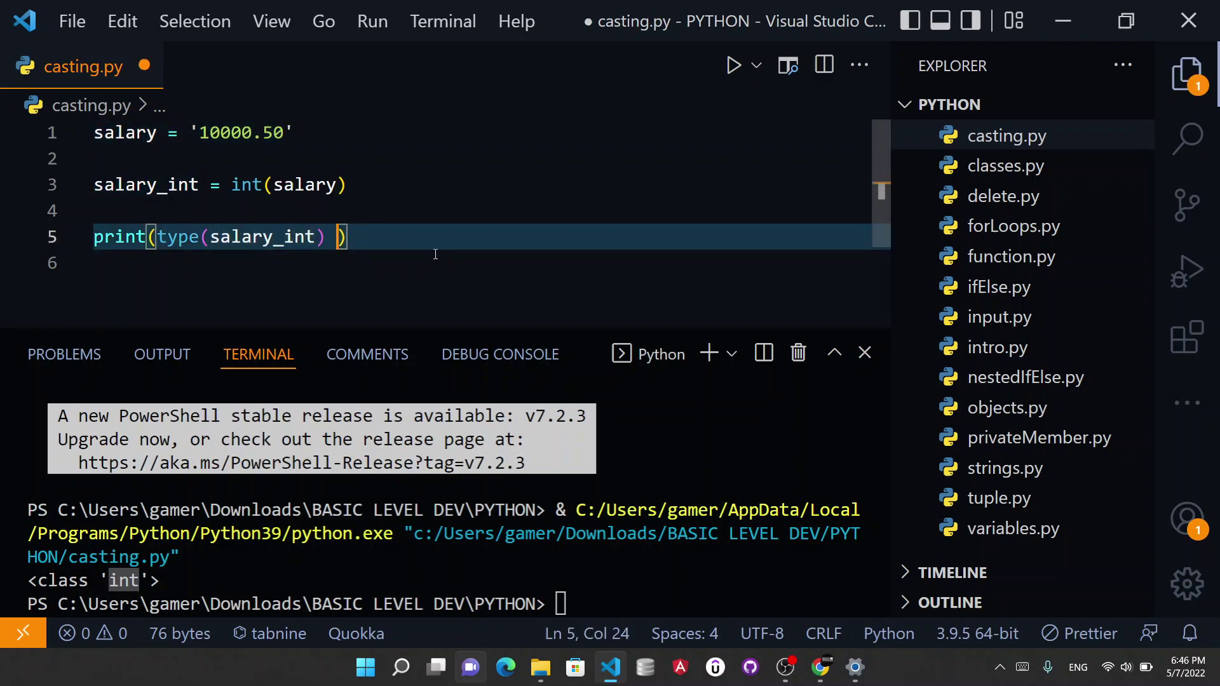
{"action": "type", "text": "+ ' ' "}
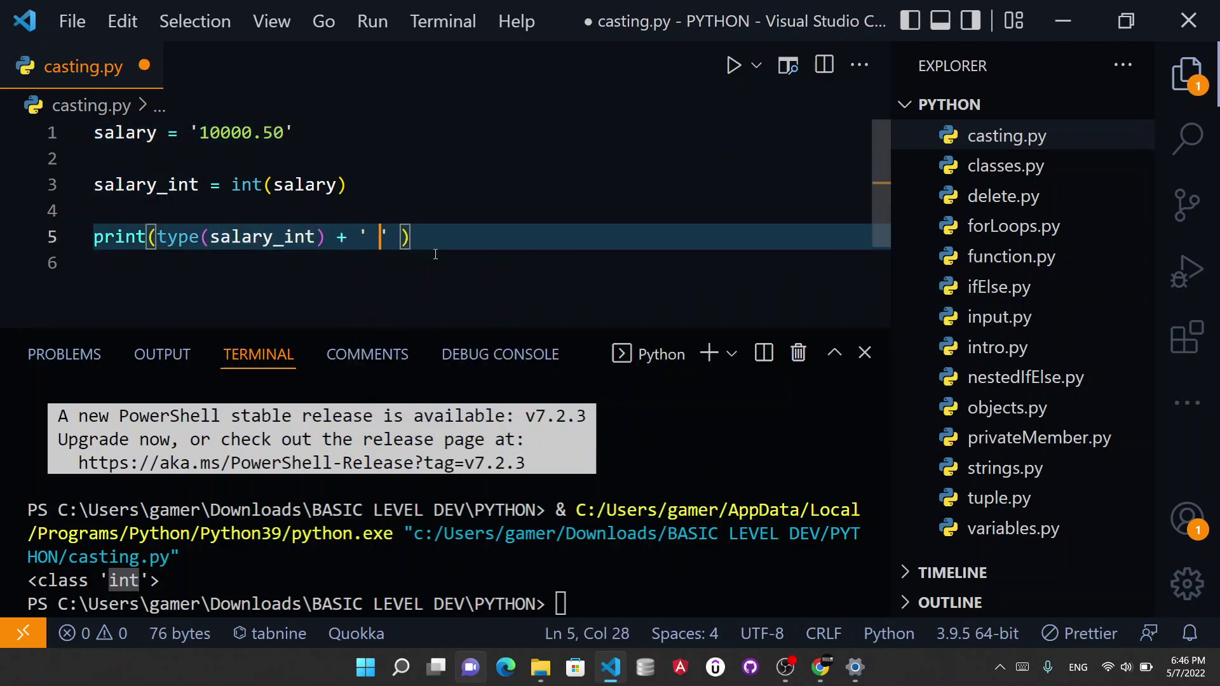
{"action": "type", "text": "+"}
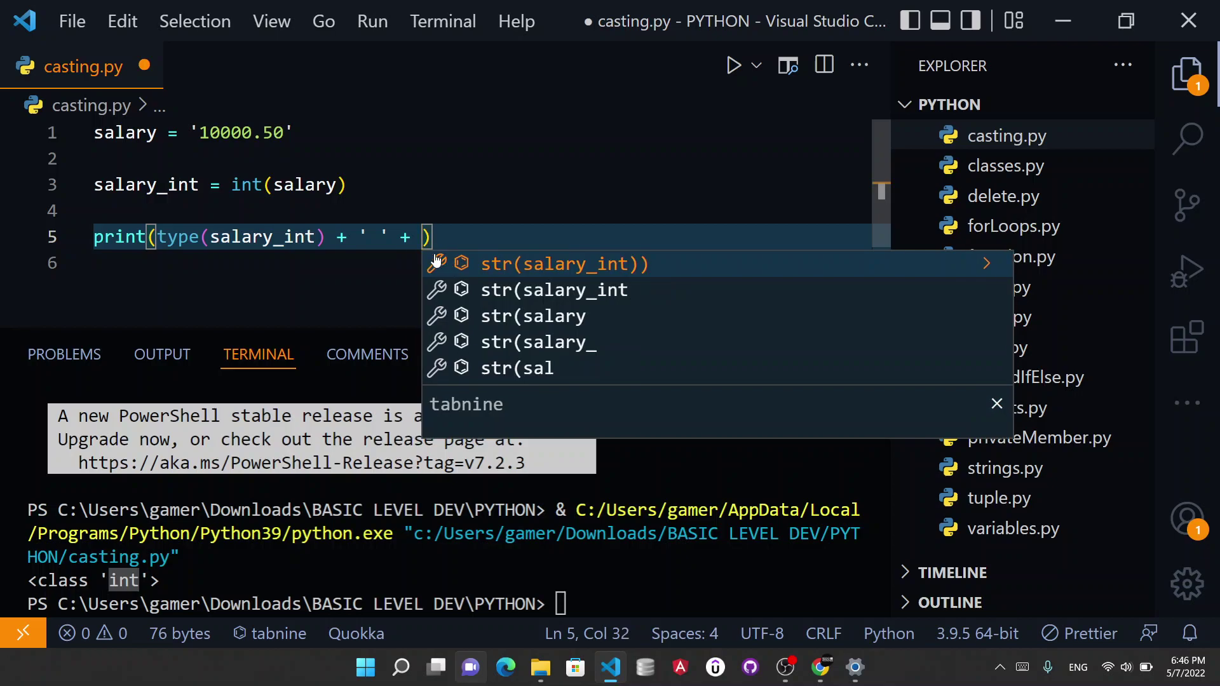
{"action": "left_click", "coordinate": [125, 186]}
{"action": "left_click", "coordinate": [125, 158]}
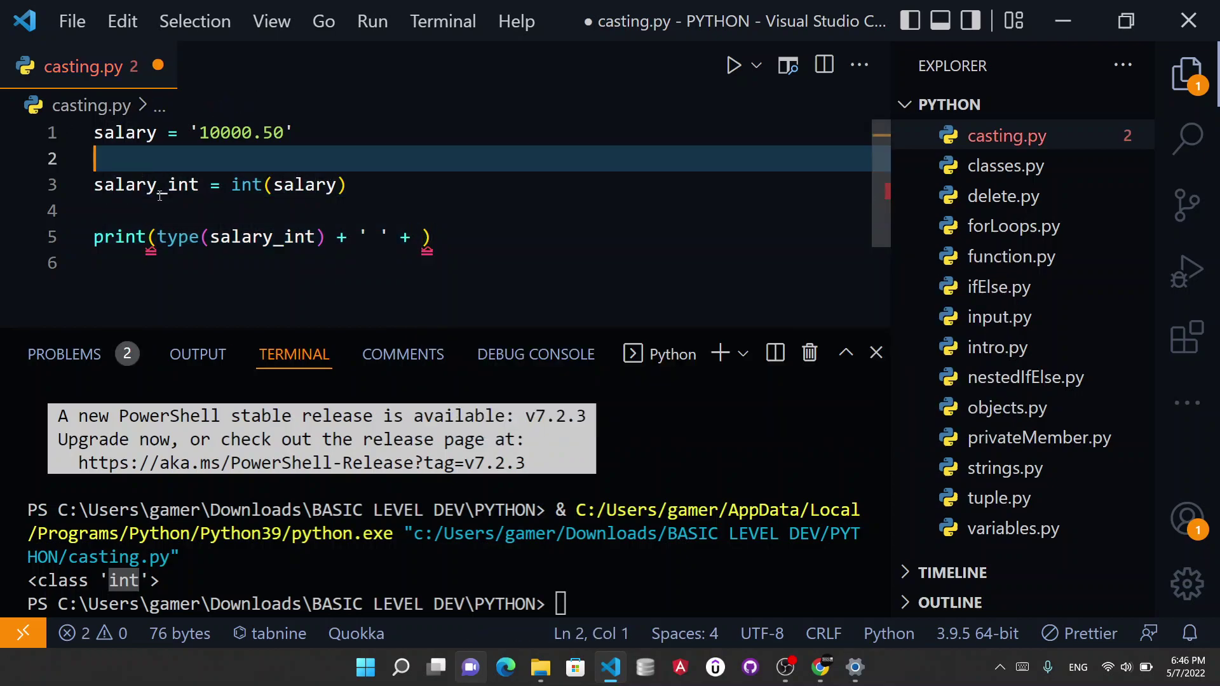
{"action": "double_click", "coordinate": [161, 186]}
{"action": "key", "text": "ctrl+c"}
{"action": "left_click", "coordinate": [424, 237]}
{"action": "key", "text": "ctrl+v"}
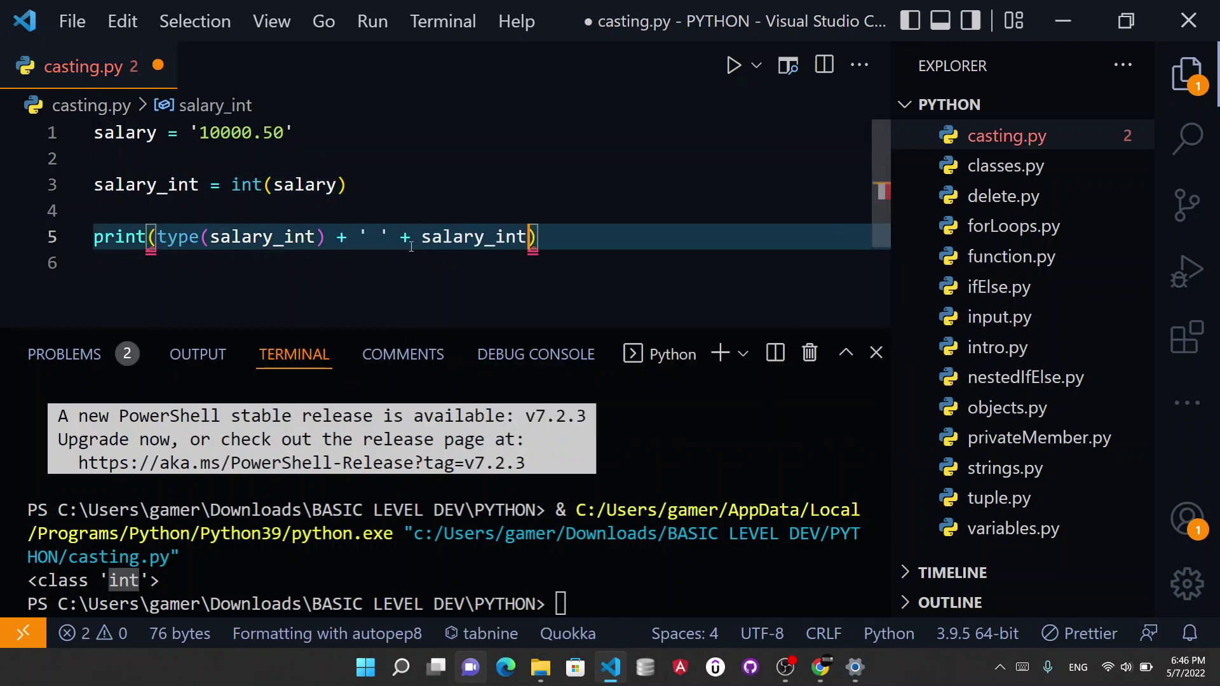
Wrap type(salary_int) in str(), save, and close the terminal output.
{"action": "double_click", "coordinate": [182, 238]}
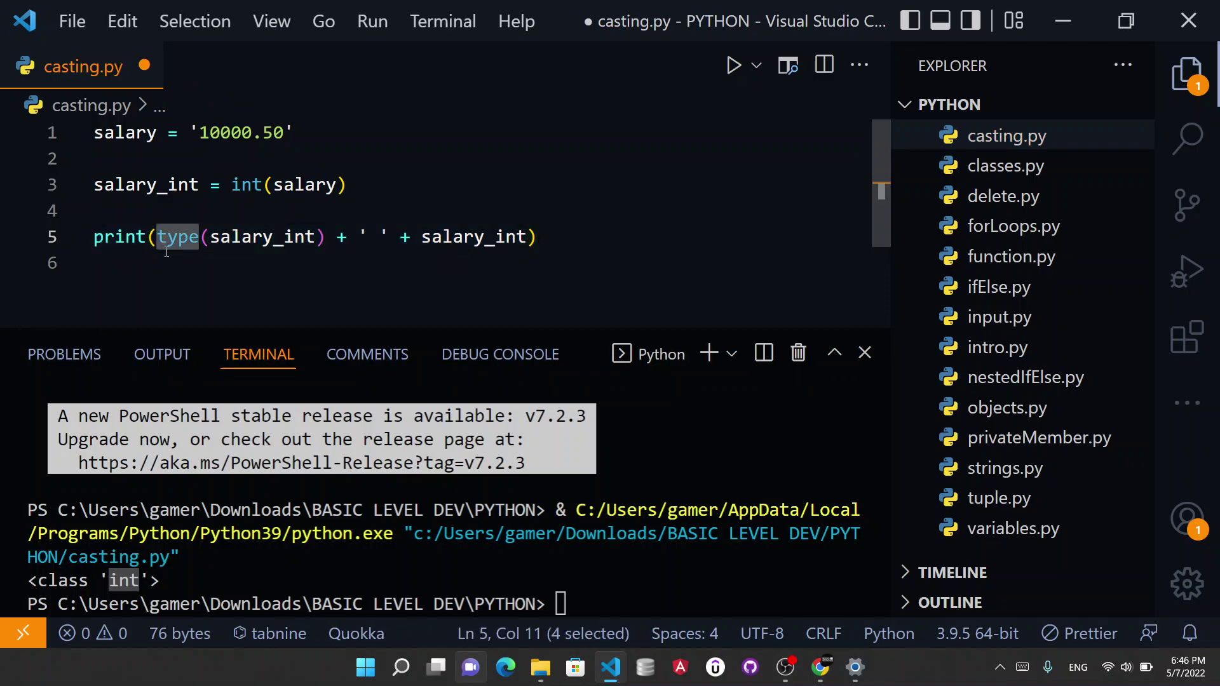
{"action": "left_click", "coordinate": [182, 263]}
{"action": "left_click_drag", "start_coordinate": [156, 237], "coordinate": [323, 237]}
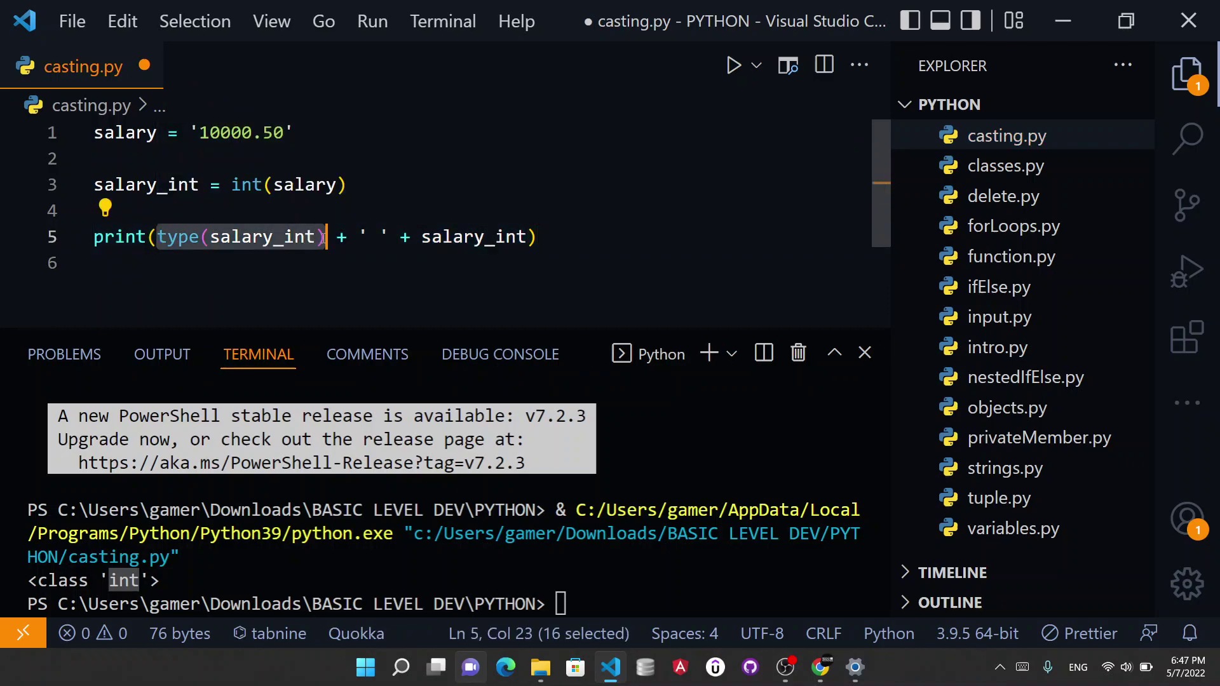
{"action": "type", "text": "("}
{"action": "key", "text": "Left"}
{"action": "key", "text": "Left"}
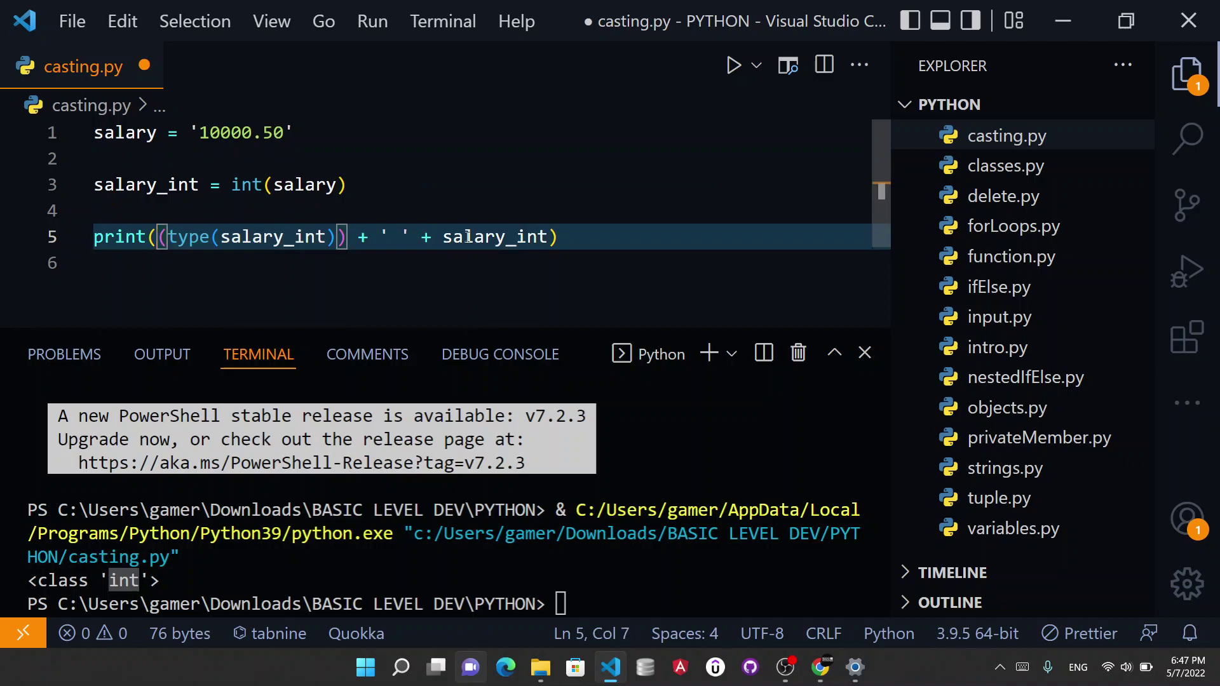
{"action": "type", "text": "str"}
{"action": "key", "text": "ctrl+s"}
{"action": "left_click", "coordinate": [205, 288]}
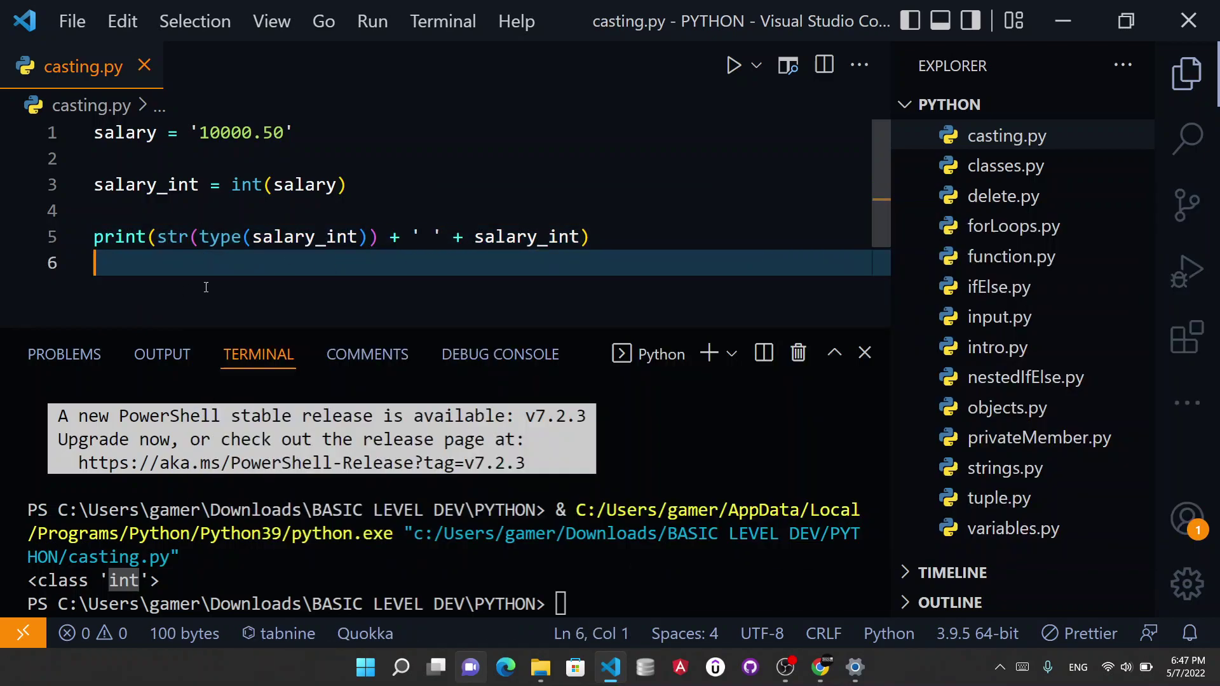
{"action": "left_click", "coordinate": [865, 353]}
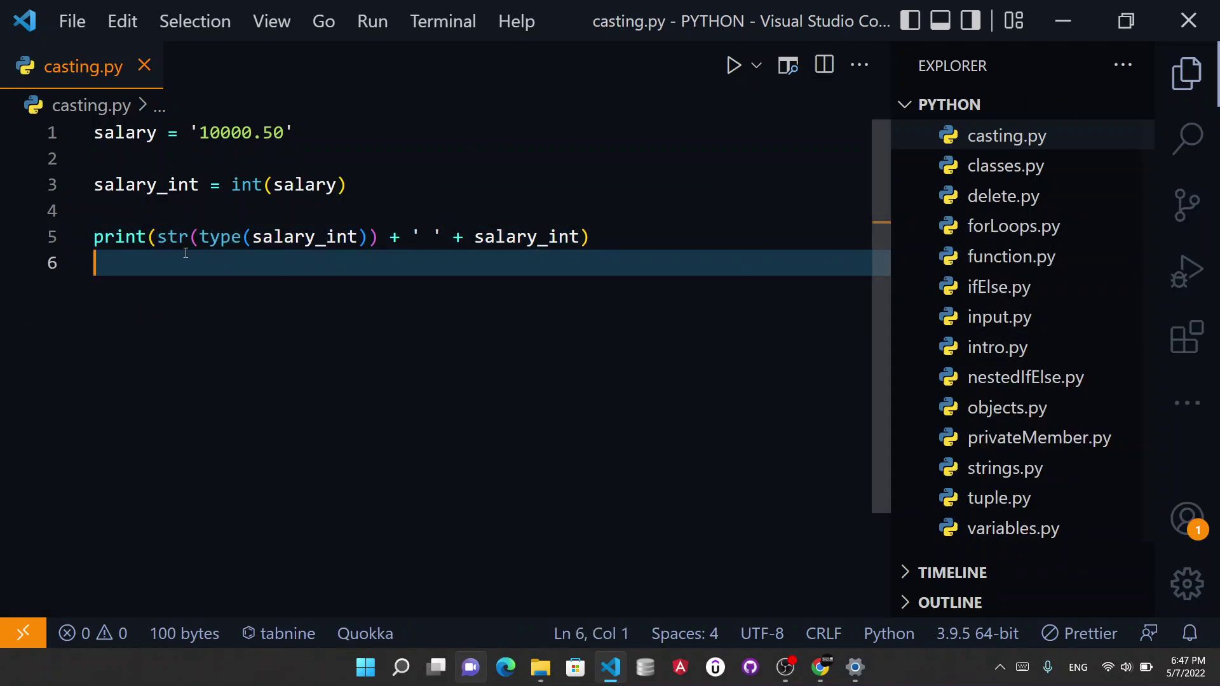
{"action": "double_click", "coordinate": [173, 237]}
{"action": "left_click", "coordinate": [185, 266]}
{"action": "left_click_drag", "start_coordinate": [198, 236], "coordinate": [367, 236]}
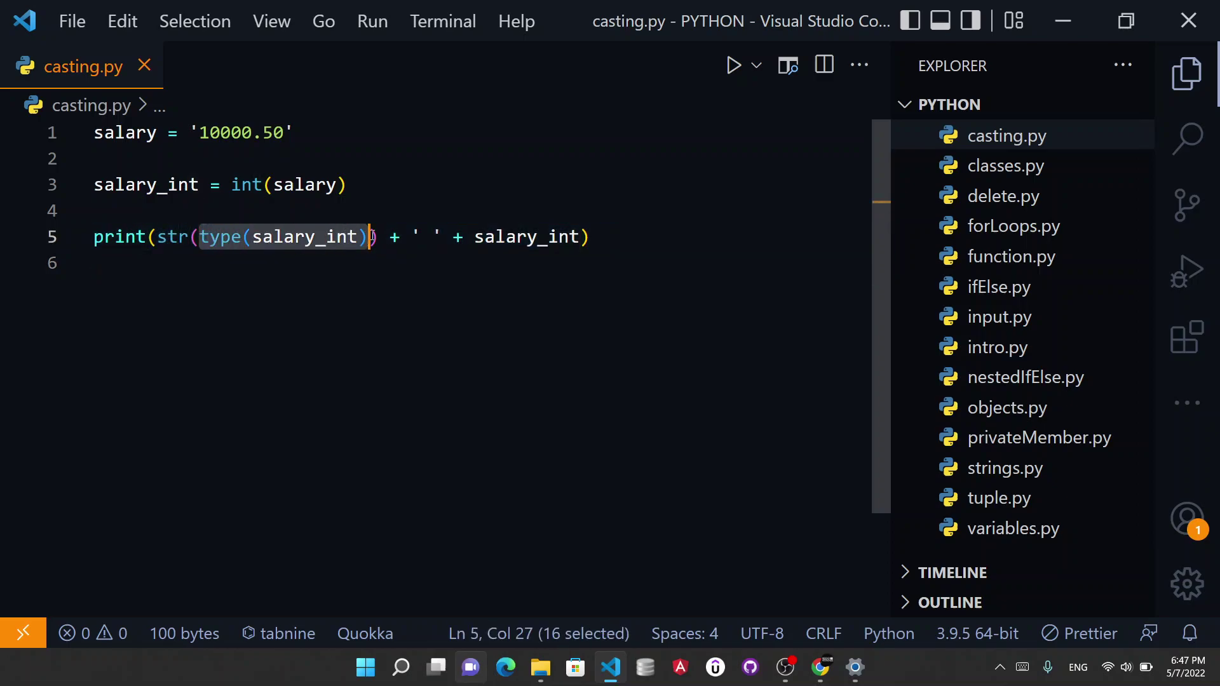
Run casting.py and read the ValueError: invalid literal for int() with '10000.50'.
{"action": "double_click", "coordinate": [184, 237]}
{"action": "left_click", "coordinate": [338, 271]}
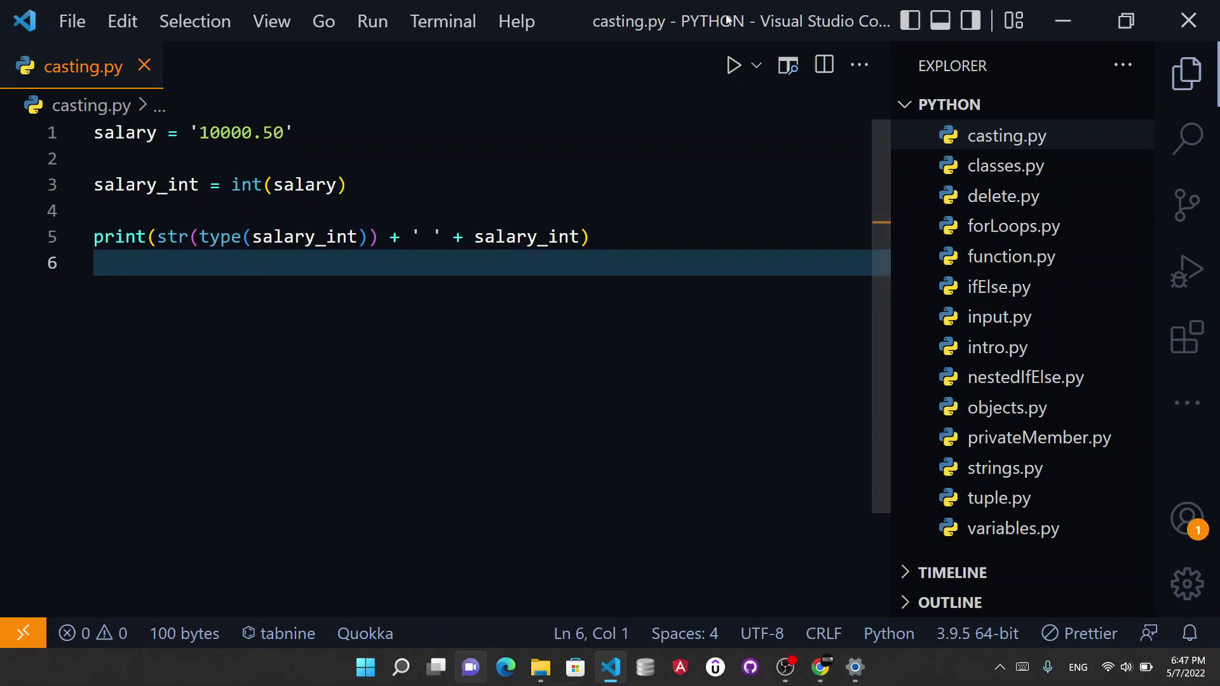
{"action": "left_click", "coordinate": [733, 65]}
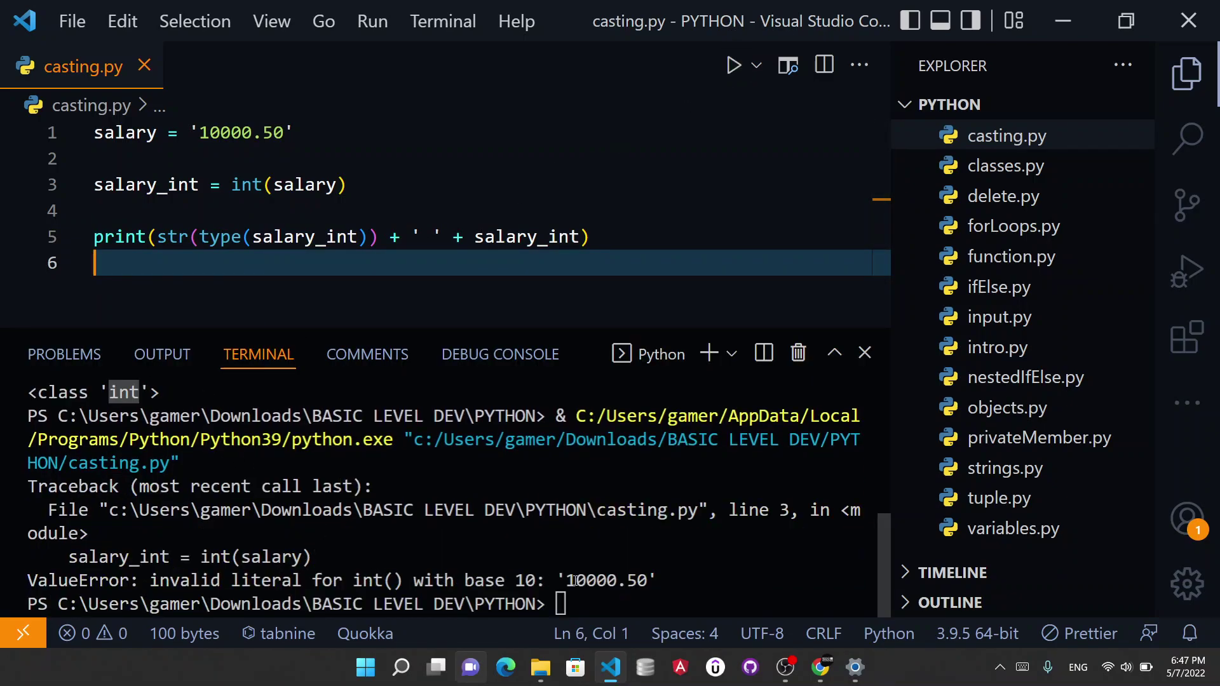
{"action": "left_click_drag", "start_coordinate": [656, 581], "coordinate": [569, 580]}
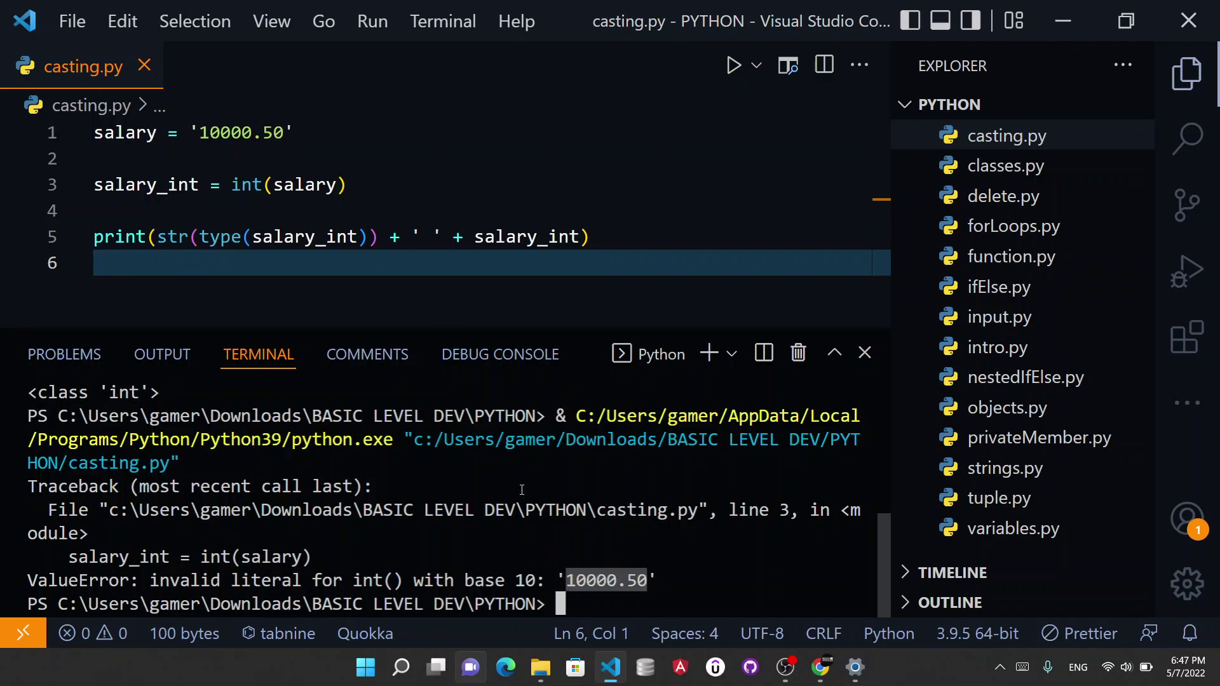
{"action": "double_click", "coordinate": [277, 133]}
{"action": "double_click", "coordinate": [225, 132]}
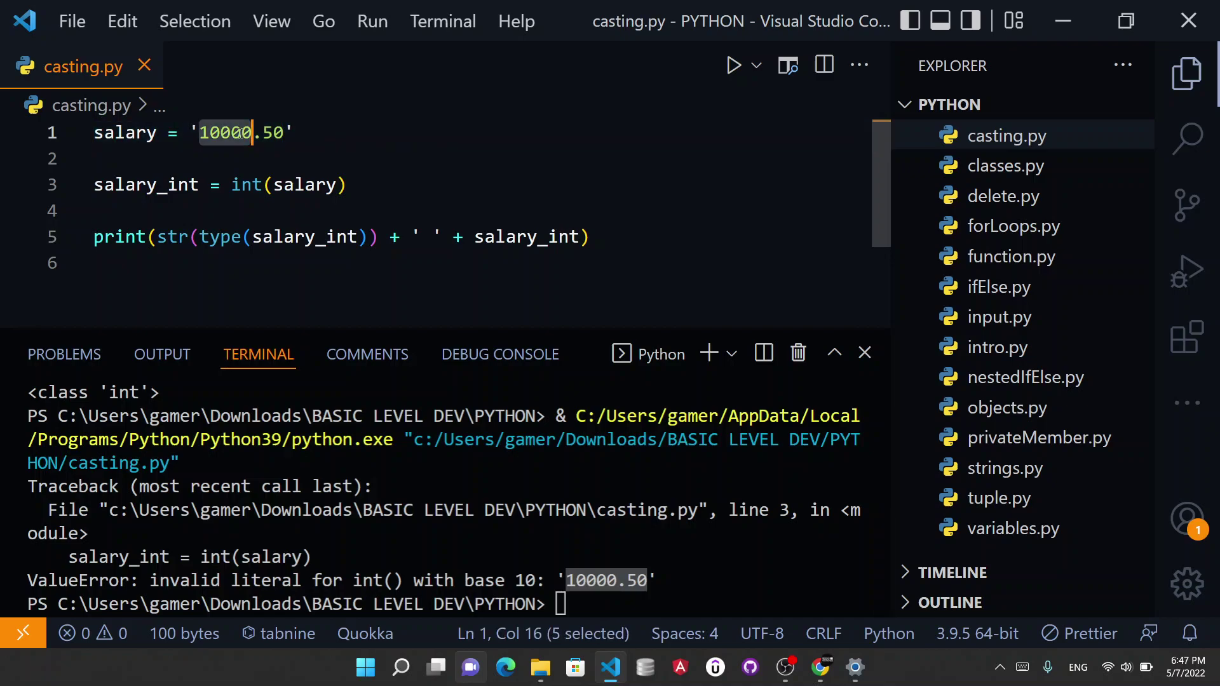
{"action": "double_click", "coordinate": [256, 184]}
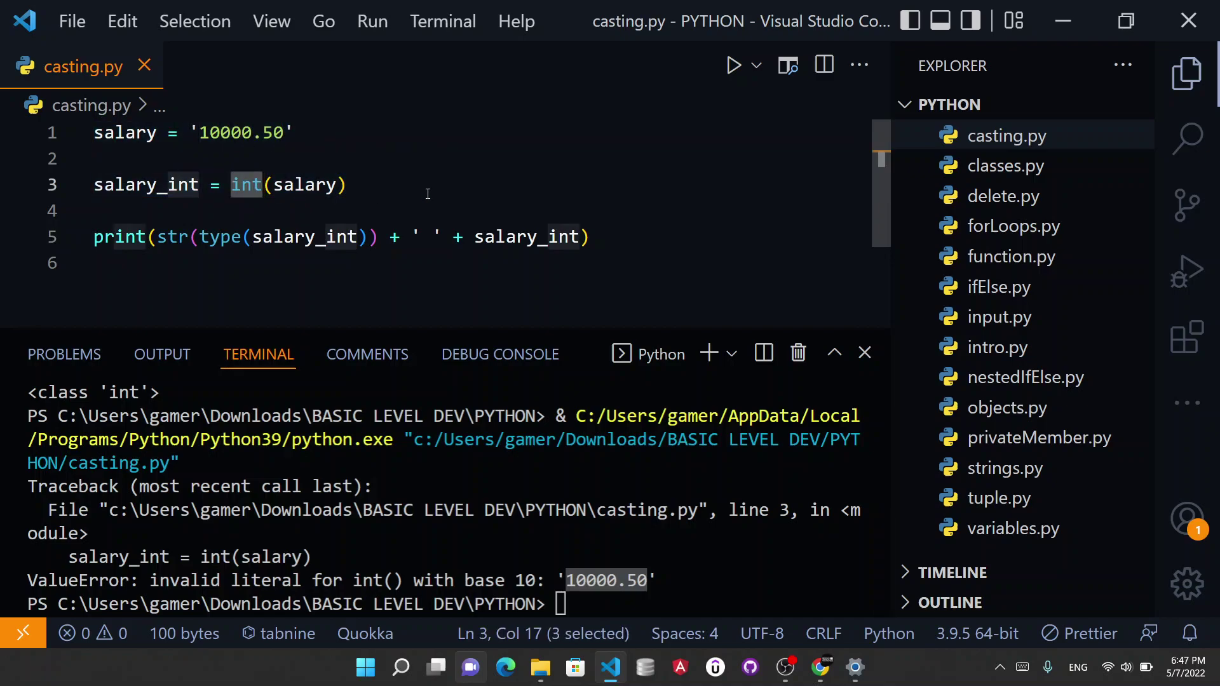
{"action": "type", "text": "float"}
Save line 3 with float(), rerun, and read the str-plus-float concatenation TypeError.
{"action": "left_click", "coordinate": [488, 158]}
{"action": "key", "text": "ctrl+s"}
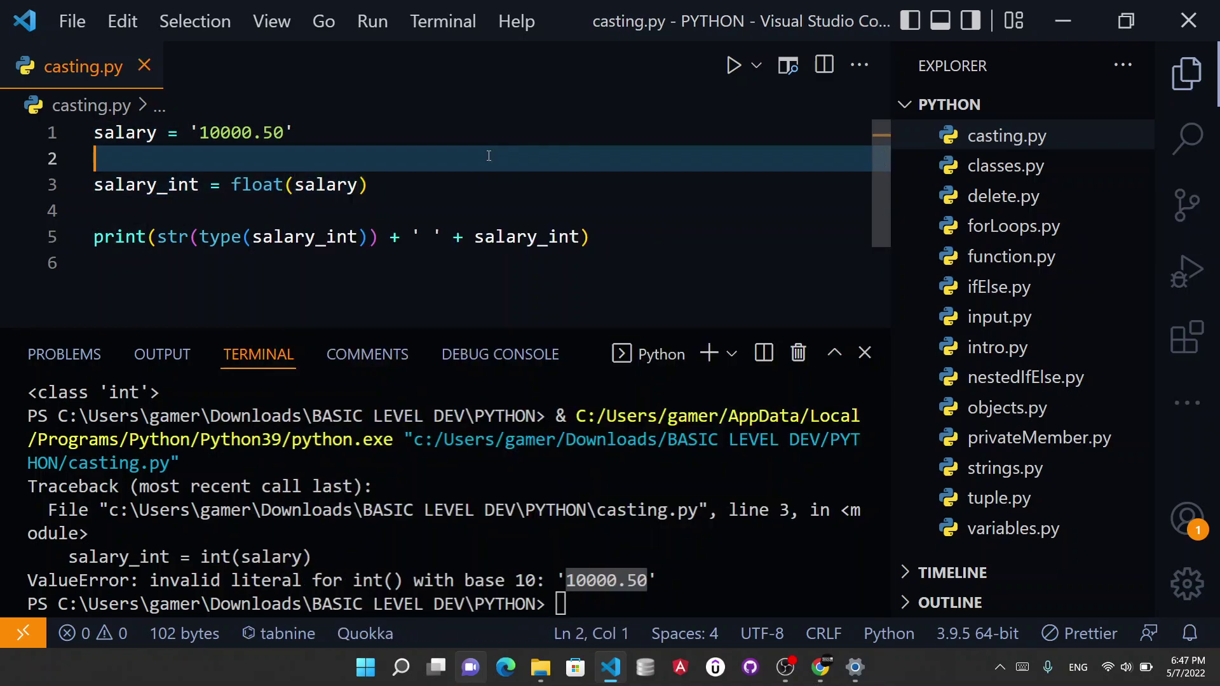
{"action": "left_click", "coordinate": [793, 352]}
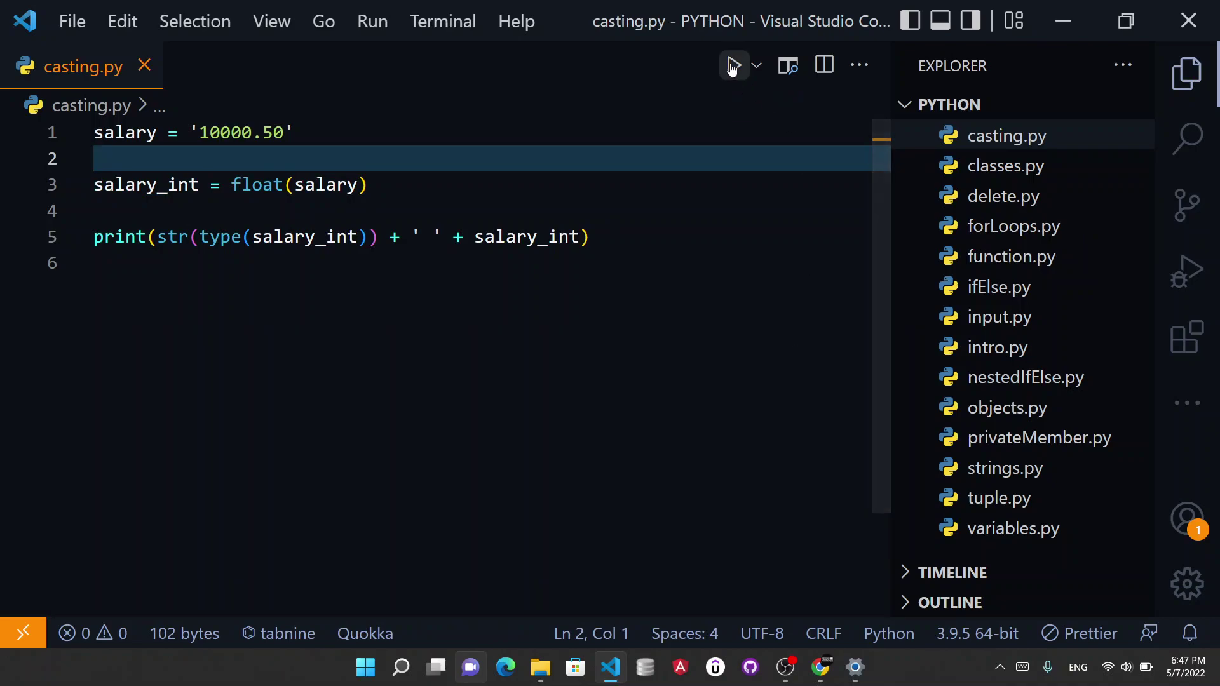
{"action": "left_click", "coordinate": [734, 66]}
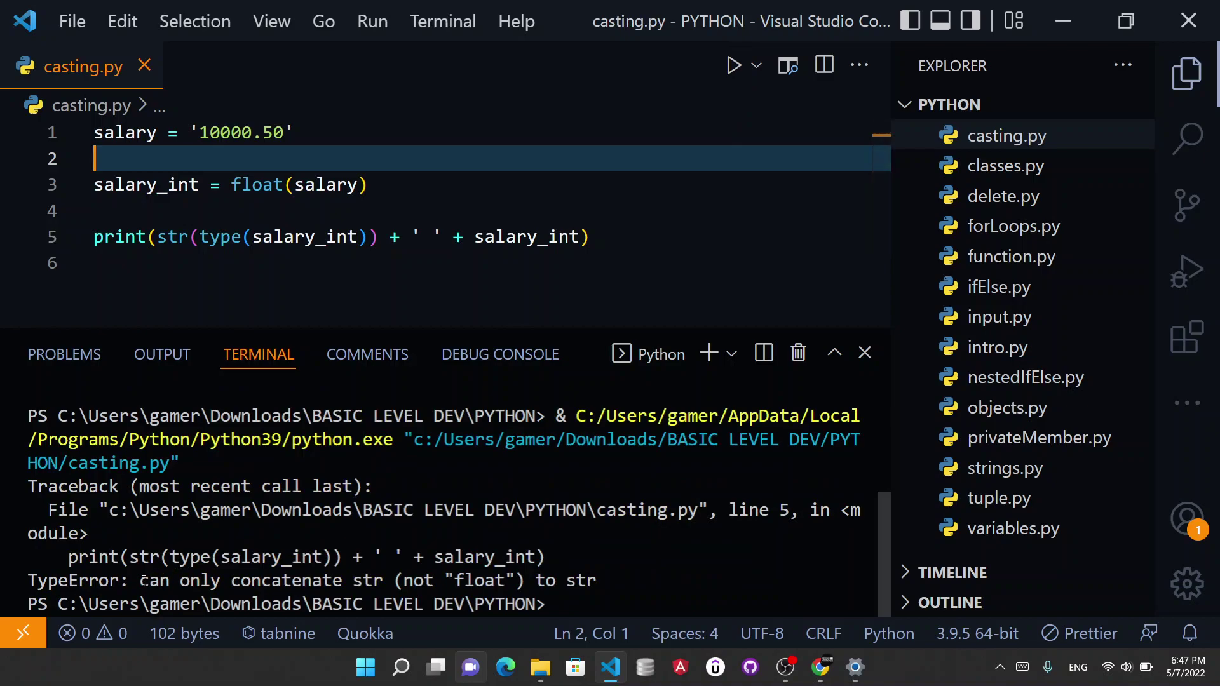
{"action": "left_click_drag", "start_coordinate": [141, 581], "coordinate": [536, 581]}
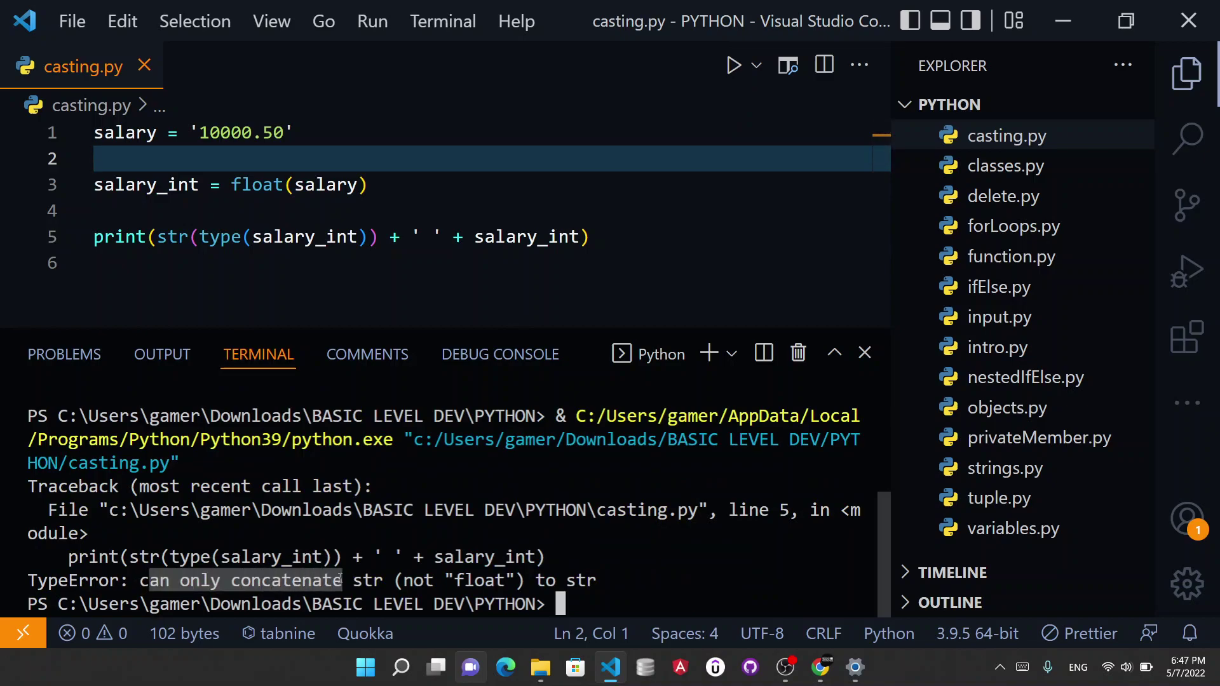
{"action": "left_click", "coordinate": [865, 353]}
{"action": "double_click", "coordinate": [528, 237]}
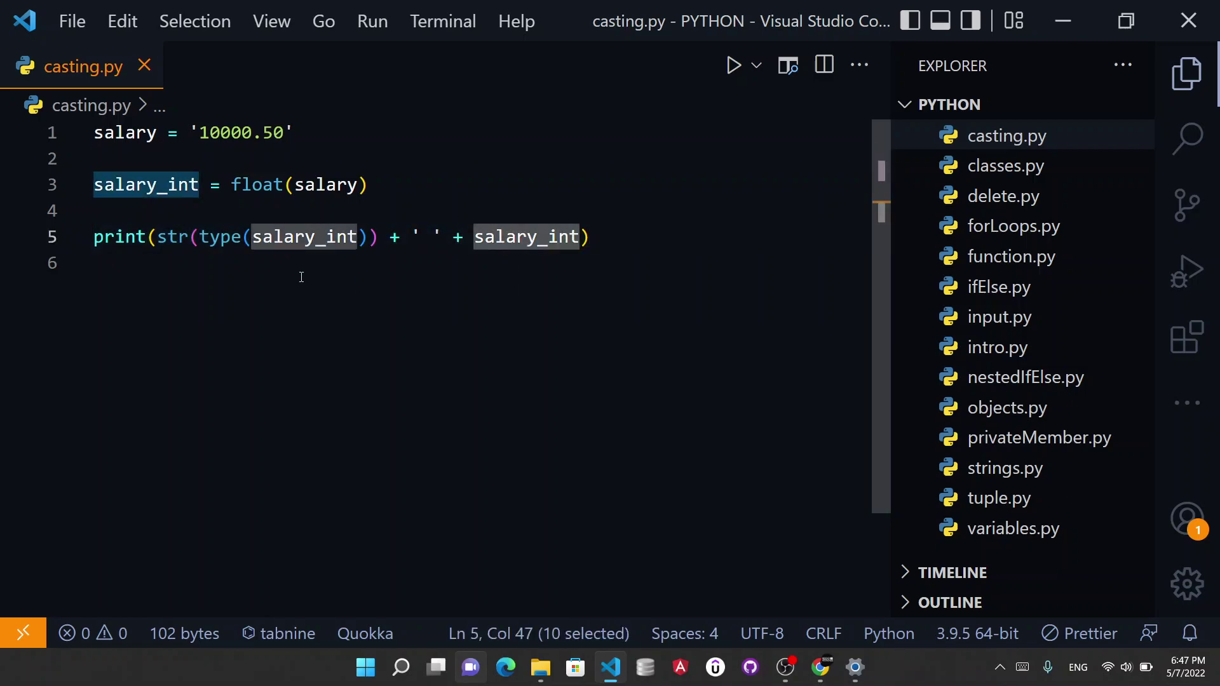
Wrap the trailing salary_int in str(), save, and rerun to get <class 'float'> 10000.5.
{"action": "double_click", "coordinate": [220, 237]}
{"action": "double_click", "coordinate": [173, 236]}
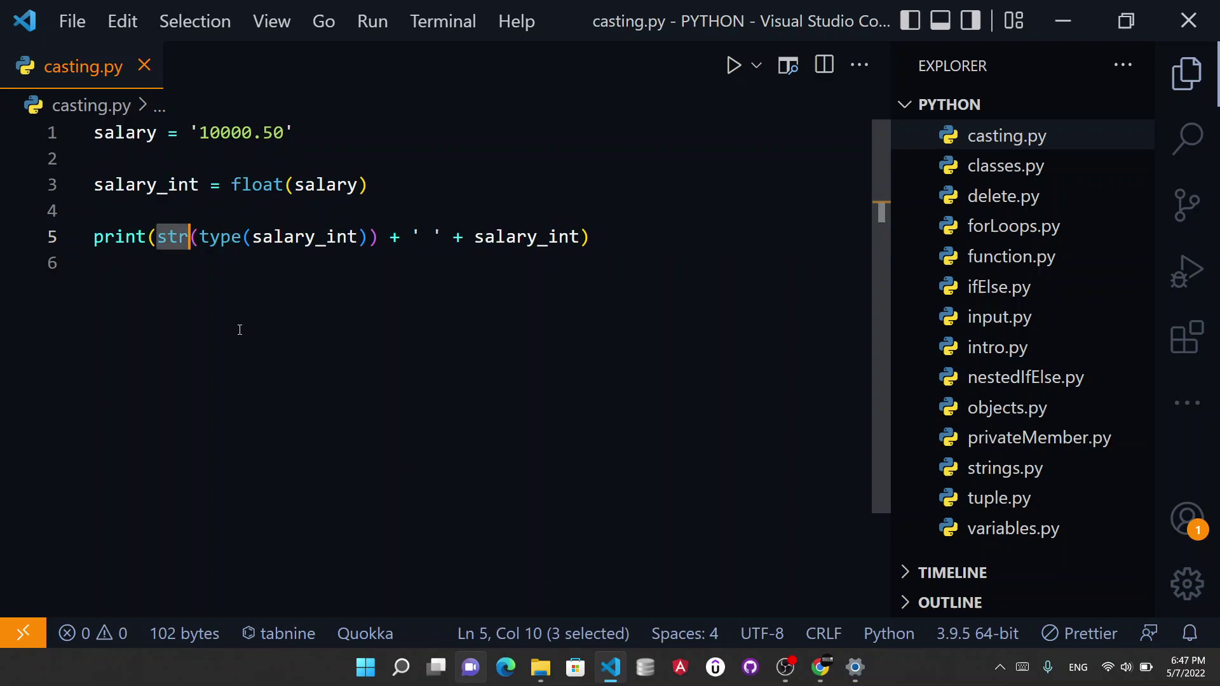
{"action": "double_click", "coordinate": [529, 237]}
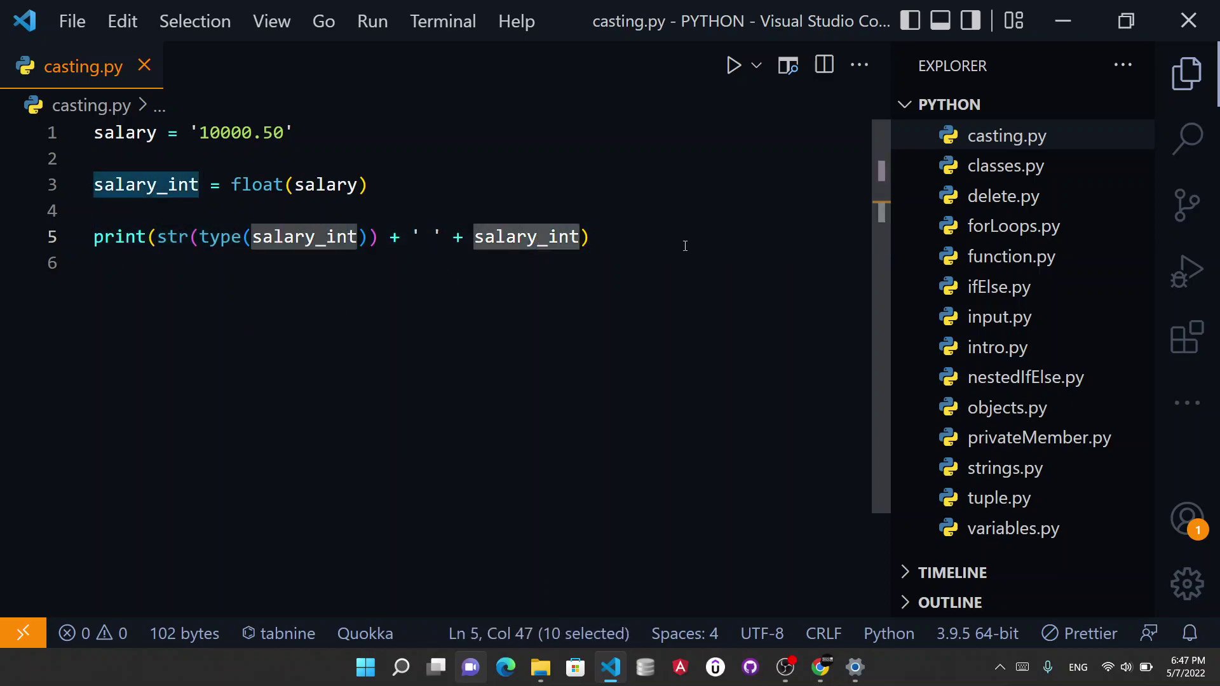
{"action": "type", "text": "("}
{"action": "key", "text": "Left"}
{"action": "key", "text": "Left"}
{"action": "type", "text": "str"}
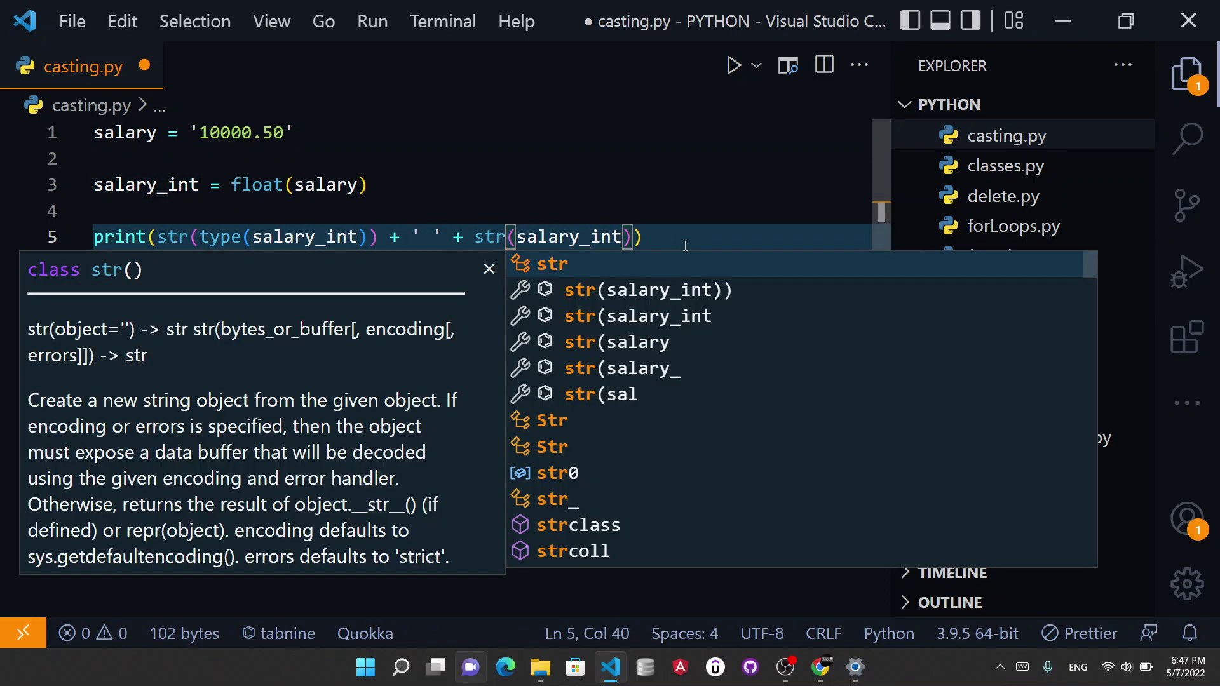
{"action": "key", "text": "ctrl+s"}
{"action": "left_click", "coordinate": [714, 208]}
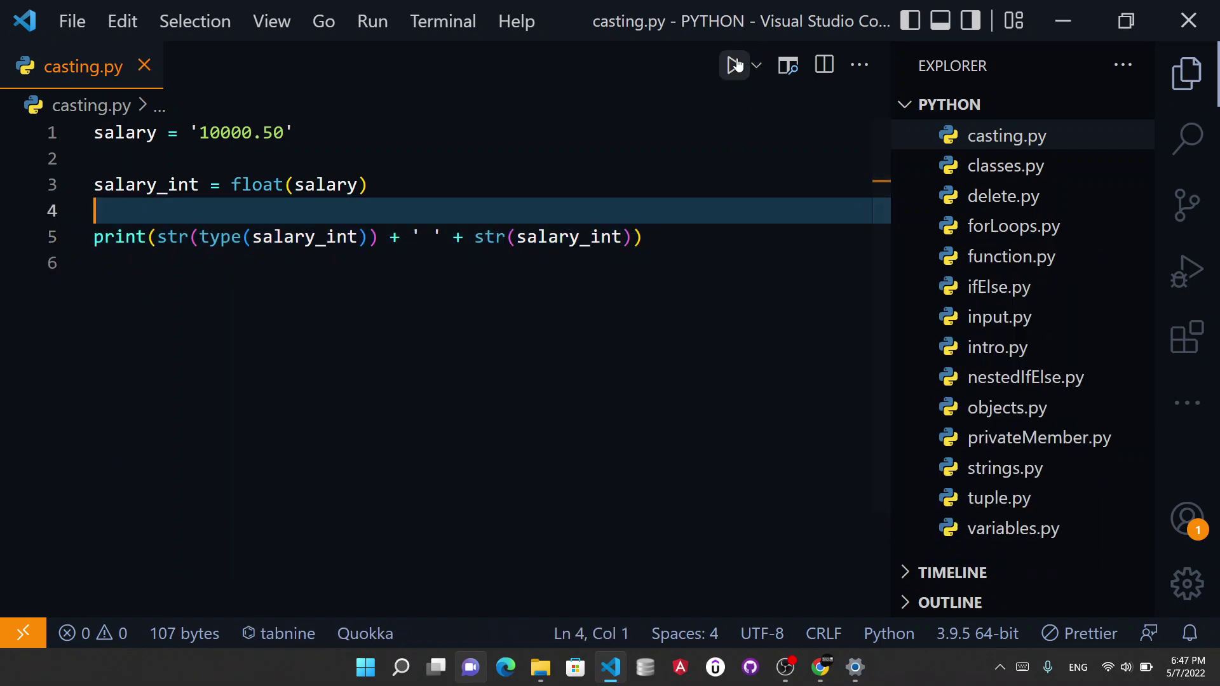
{"action": "left_click", "coordinate": [735, 65]}
{"action": "double_click", "coordinate": [143, 580]}
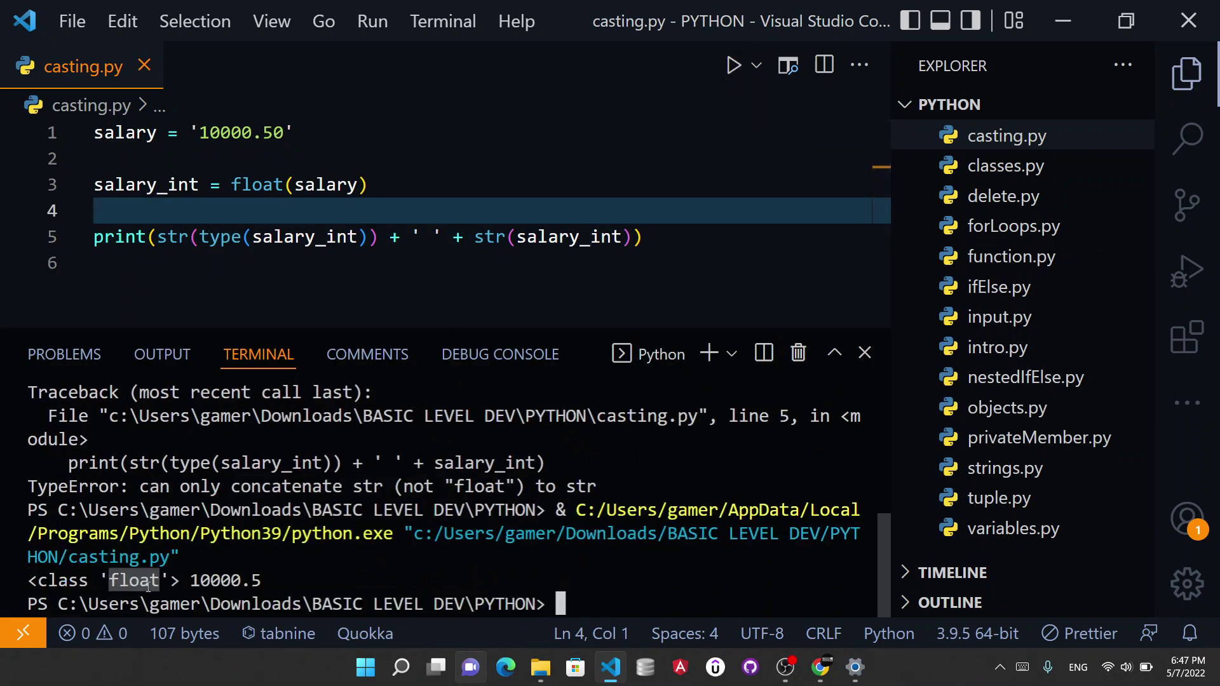
{"action": "left_click_drag", "start_coordinate": [195, 582], "coordinate": [263, 581]}
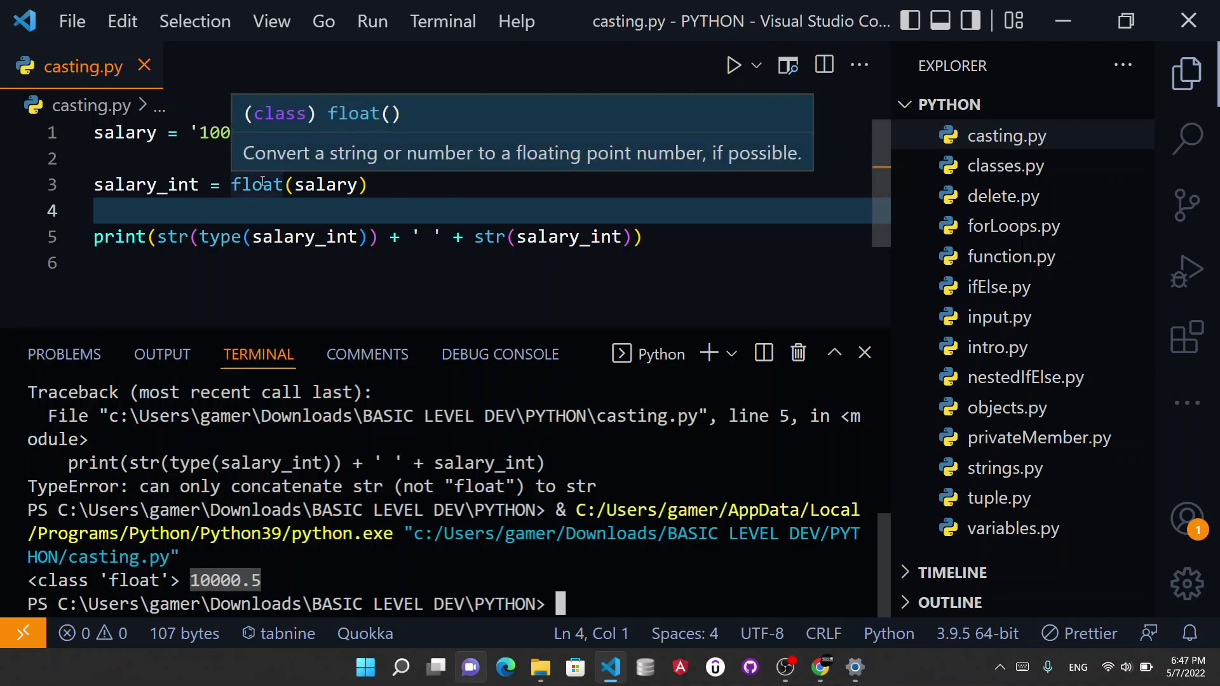
Close the terminal and add a comment that number strings convert with int().
{"action": "left_click", "coordinate": [798, 353]}
{"action": "left_click", "coordinate": [640, 313]}
{"action": "left_click", "coordinate": [695, 243]}
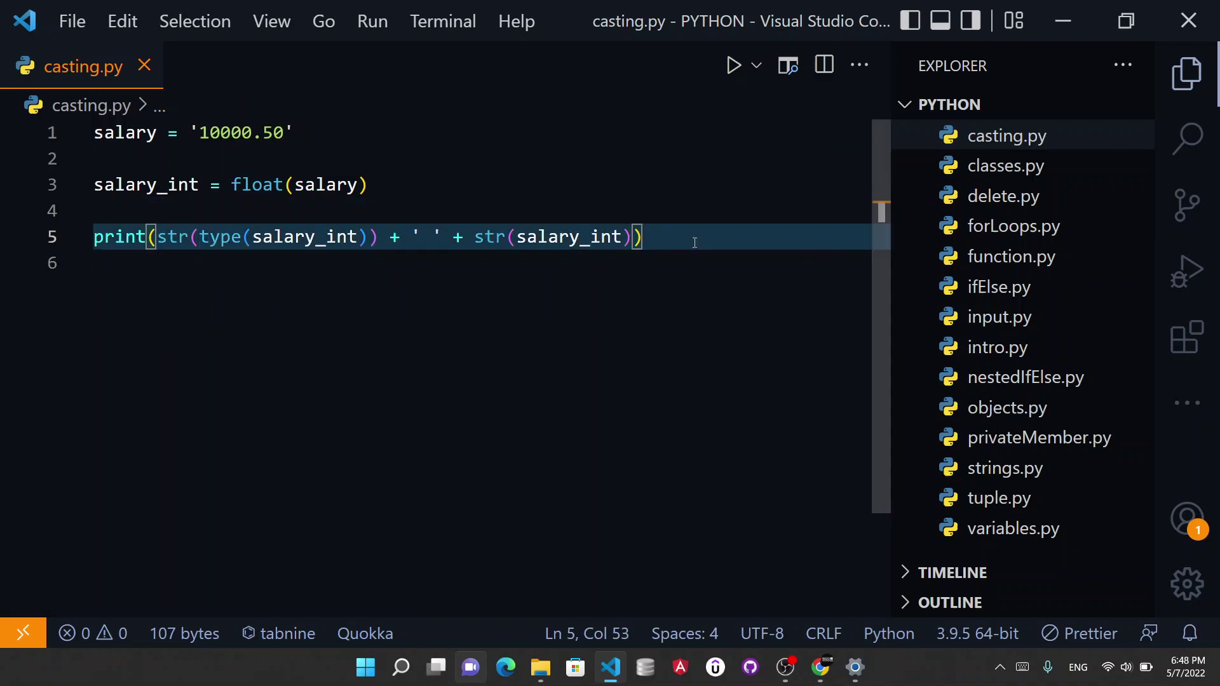
{"action": "key", "text": "Return"}
{"action": "key", "text": "Return"}
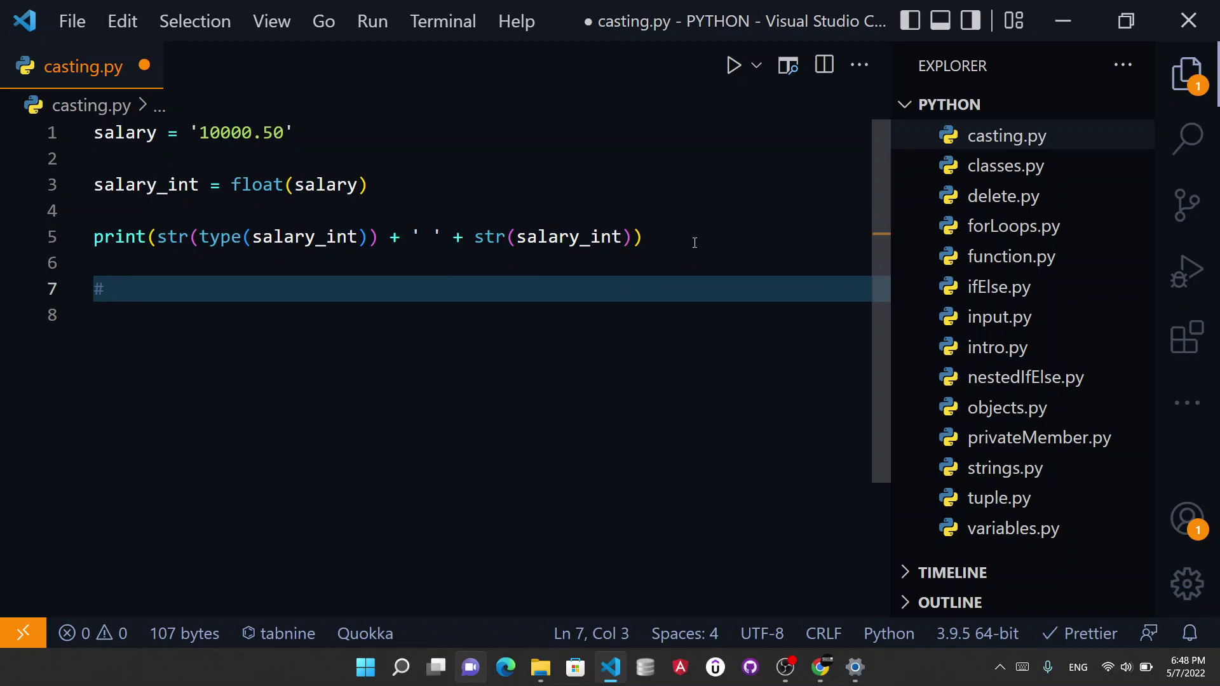
{"action": "type", "text": "str"}
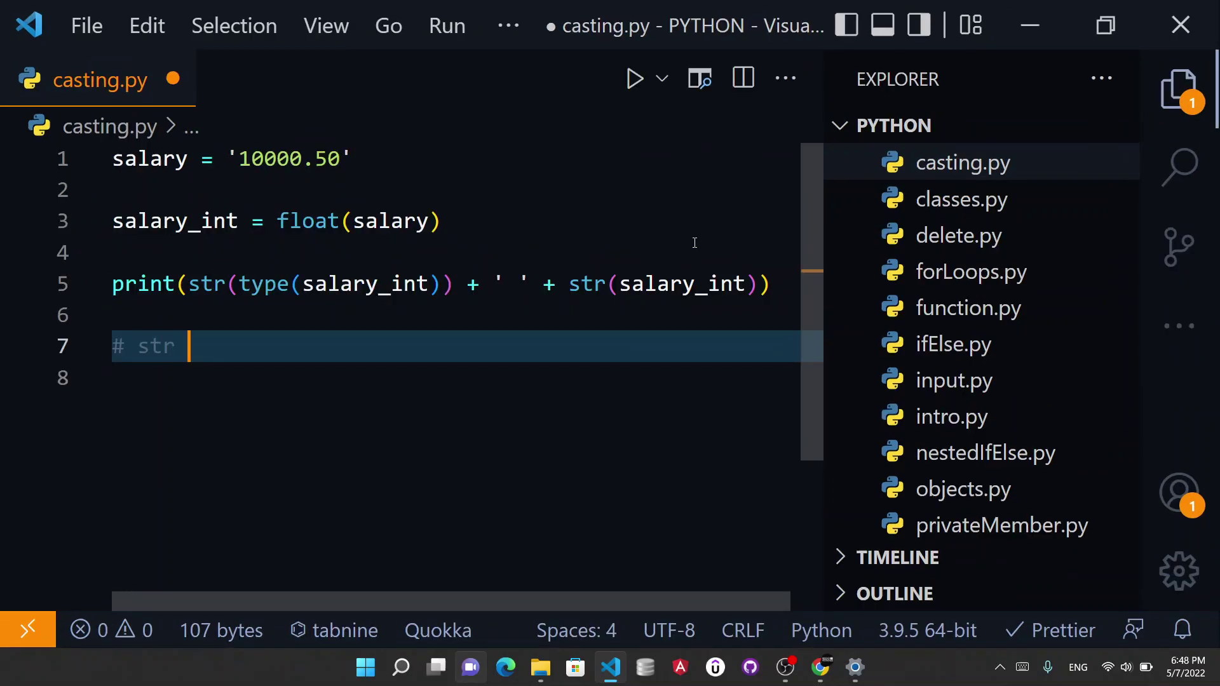
{"action": "key", "text": "BackSpace"}
{"action": "key", "text": "BackSpace"}
{"action": "key", "text": "BackSpace"}
{"action": "type", "text": "num"}
{"action": "type", "text": "ber str =>"}
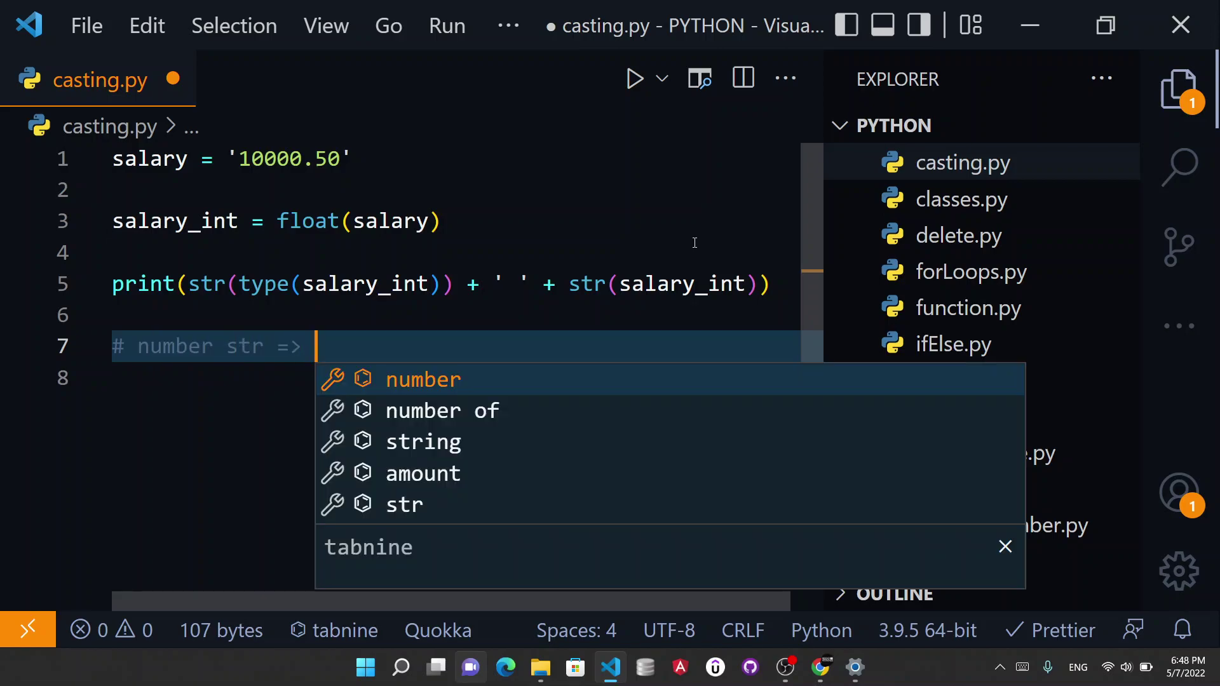
{"action": "type", "text": " int"}
{"action": "key", "text": "Escape"}
{"action": "type", "text": "("}
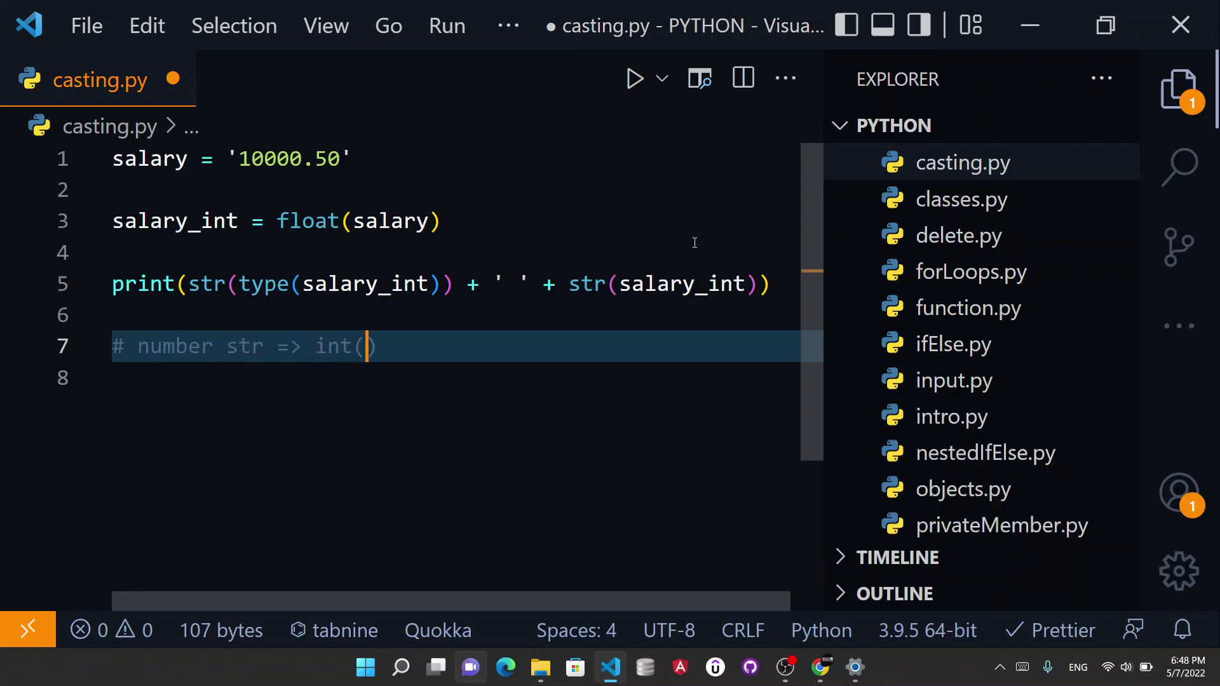
{"action": "type", "text": ")"}
{"action": "key", "text": "Return"}
{"action": "type", "text": "# "}
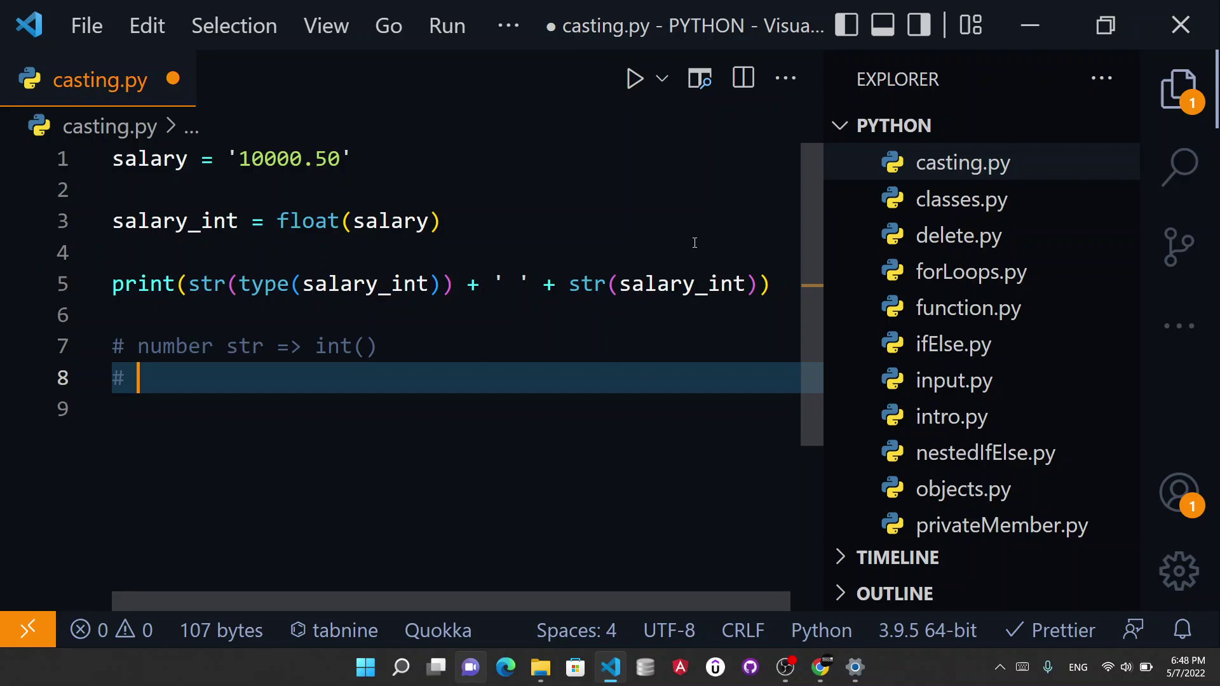
{"action": "type", "text": "int t"}
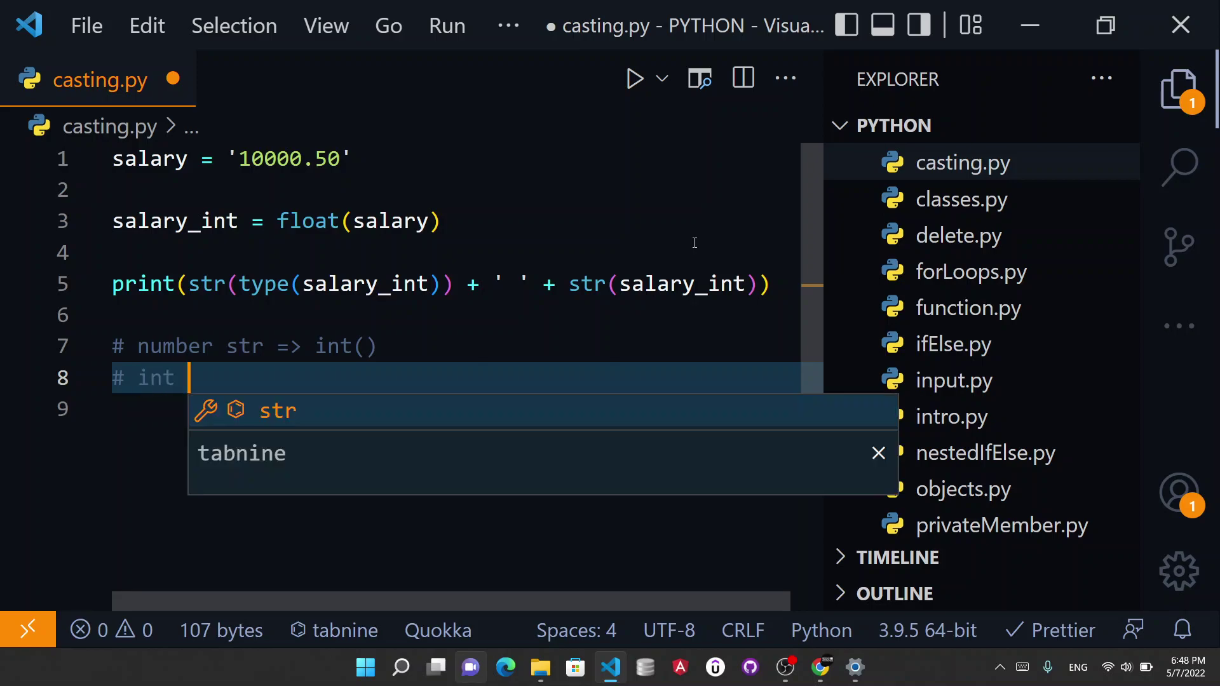
{"action": "type", "text": "o str "}
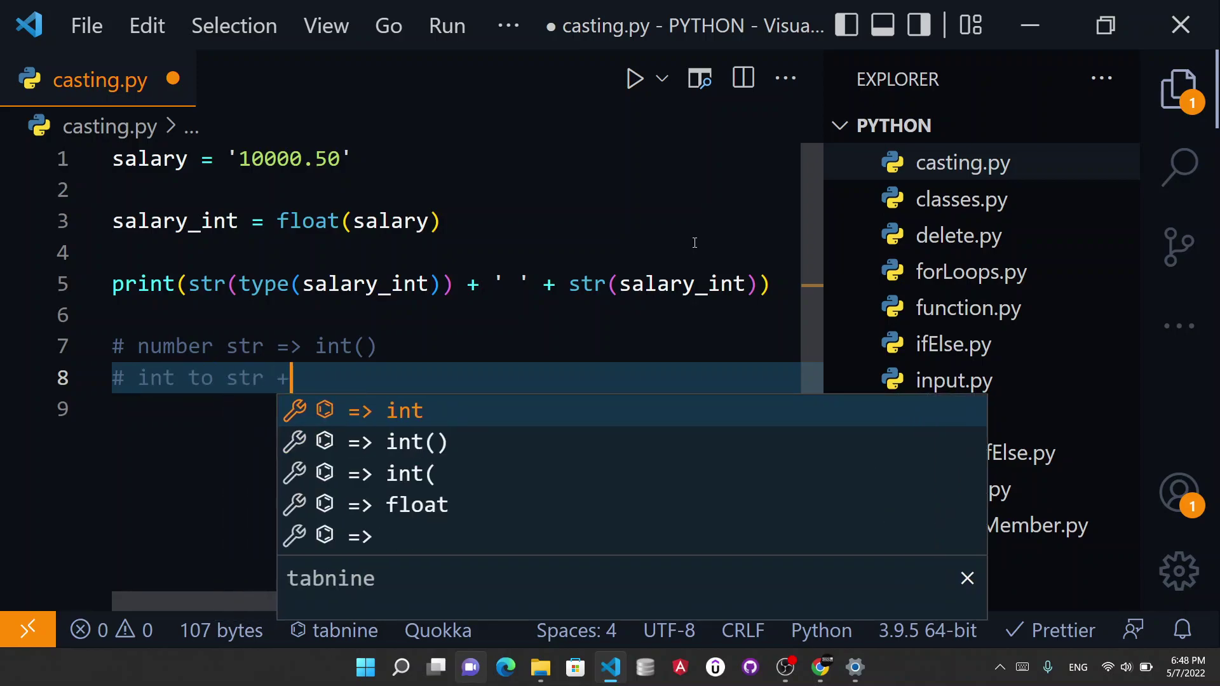
{"action": "type", "text": "+> str"}
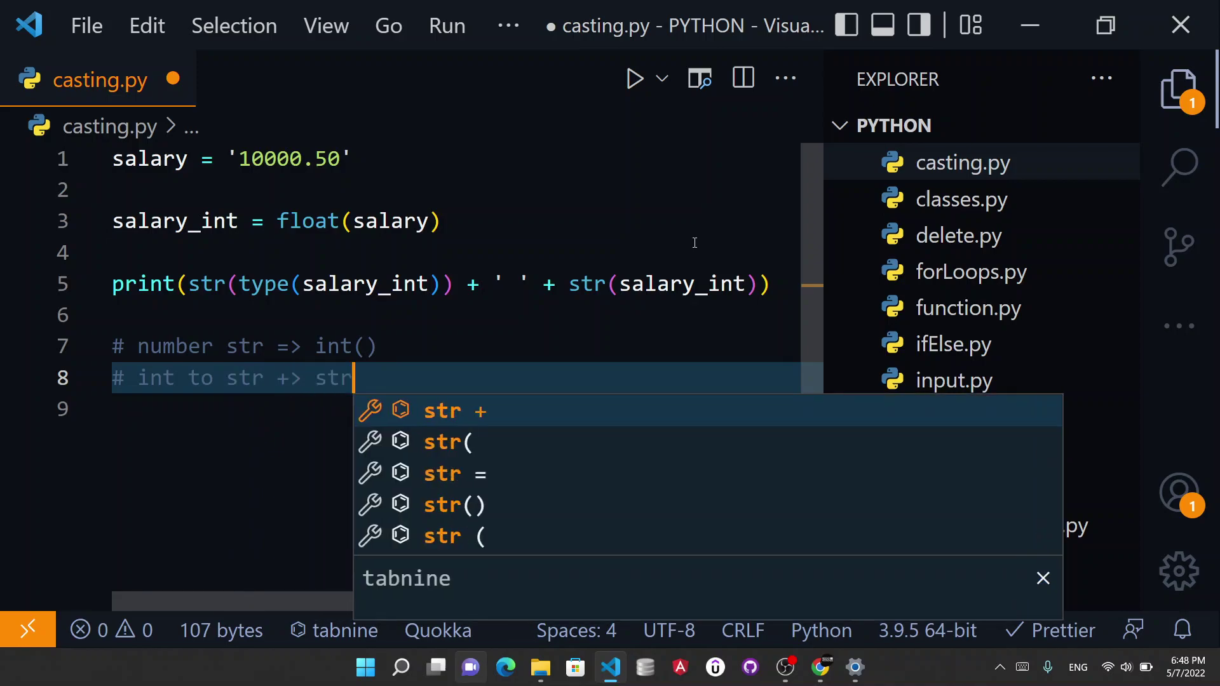
{"action": "type", "text": "("}
Add comments for int to str via str() and decimal string to number => float(), then save.
{"action": "key", "text": "Right"}
{"action": "key", "text": "Return"}
{"action": "type", "text": "# "}
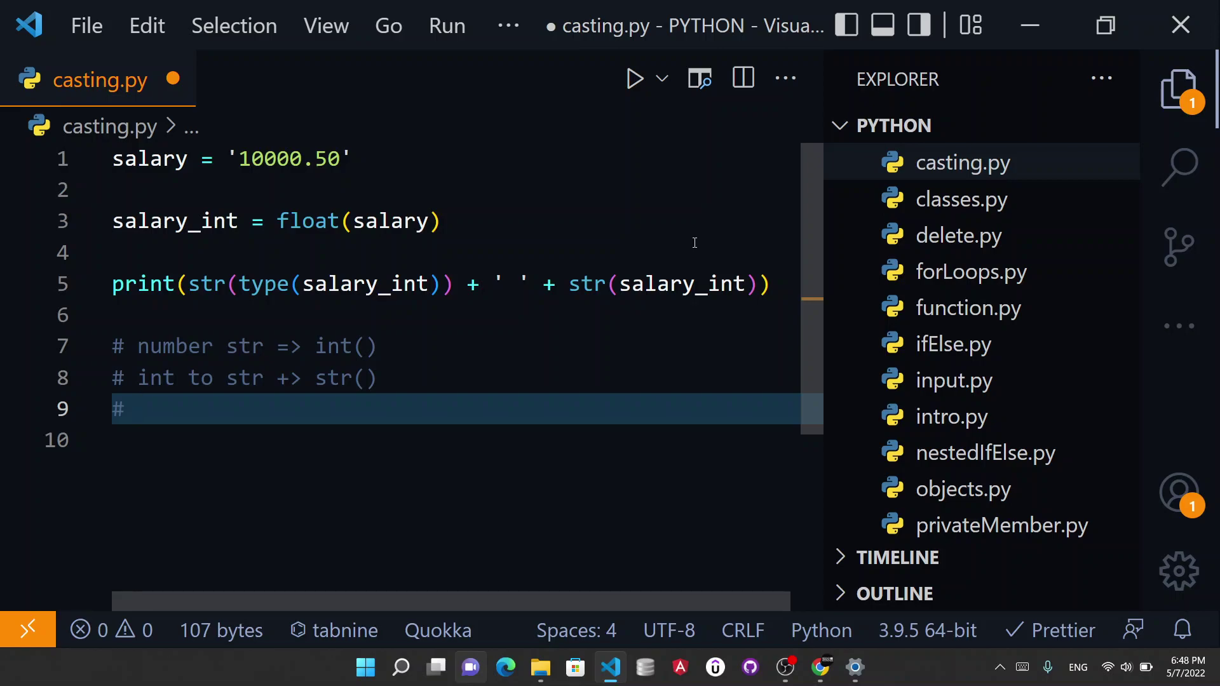
{"action": "type", "text": "decimal "}
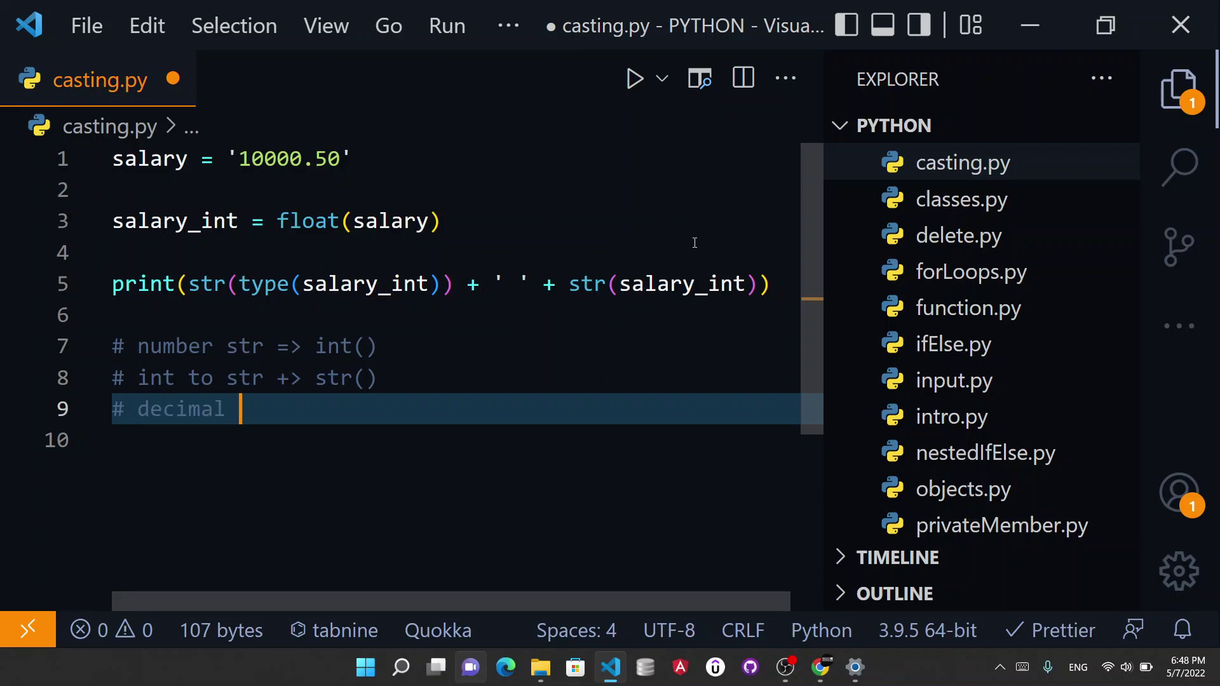
{"action": "type", "text": "string ="}
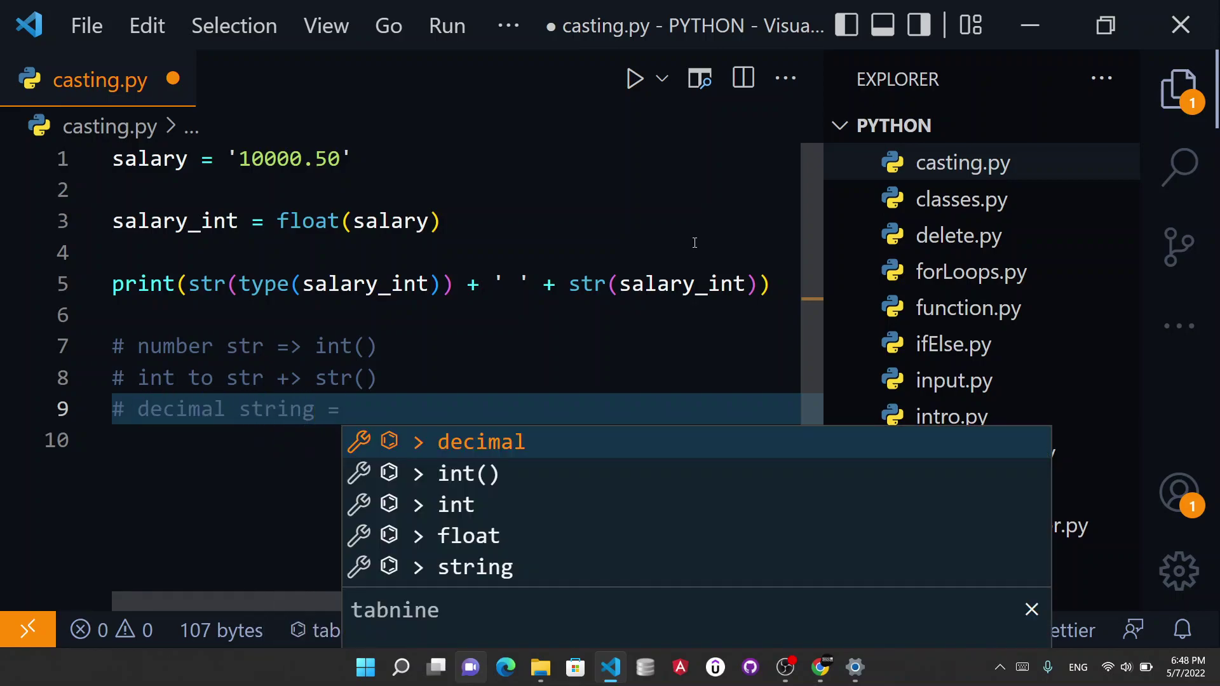
{"action": "type", "text": ">"}
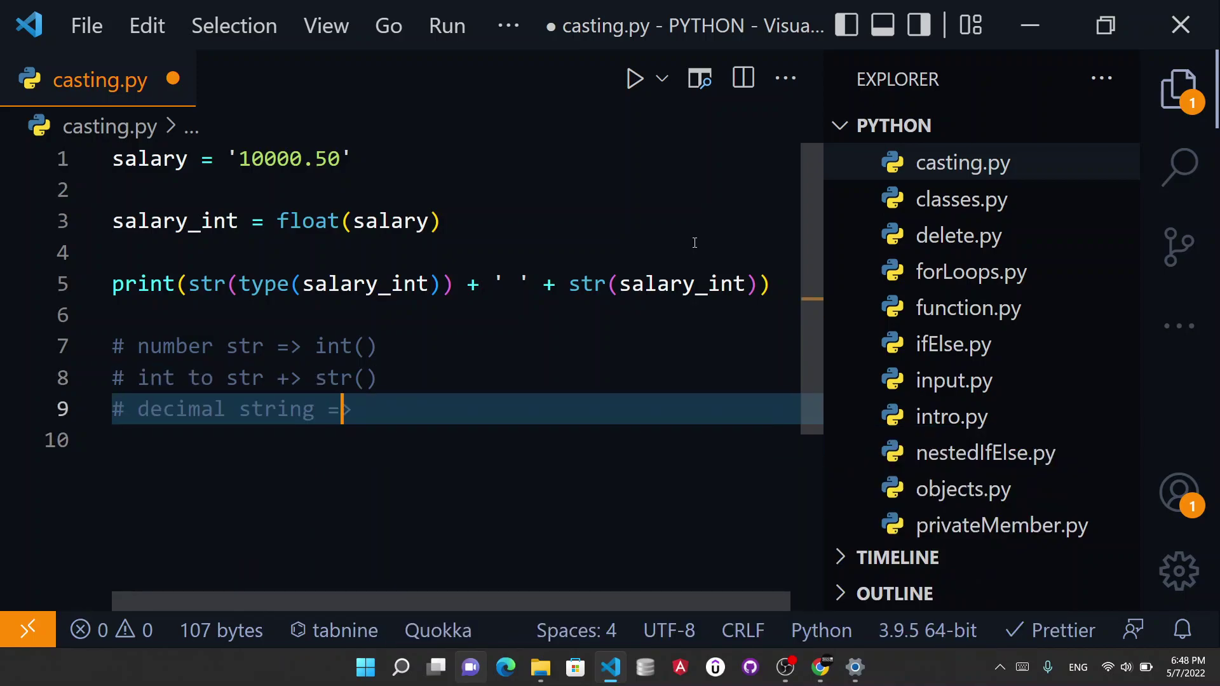
{"action": "key", "text": "Up"}
{"action": "key", "text": "Left"}
{"action": "key", "text": "Left"}
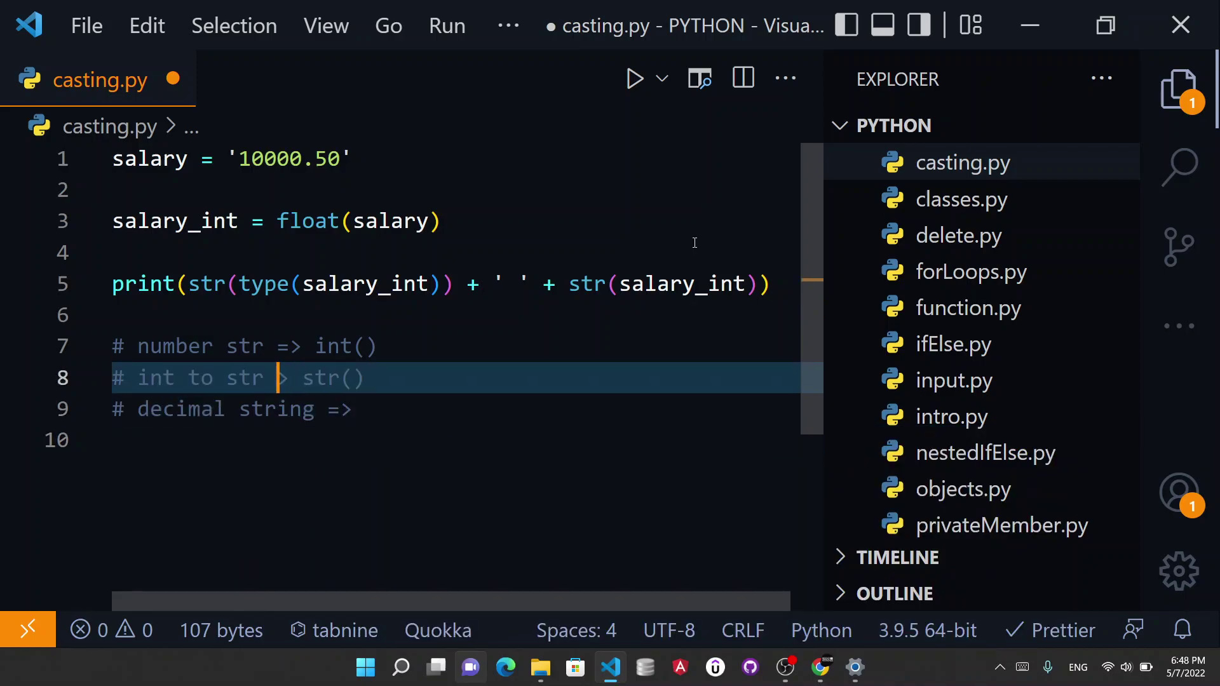
{"action": "key", "text": "Right"}
{"action": "key", "text": "Down"}
{"action": "key", "text": "Down"}
{"action": "key", "text": "Up"}
{"action": "key", "text": "ctrl+Right"}
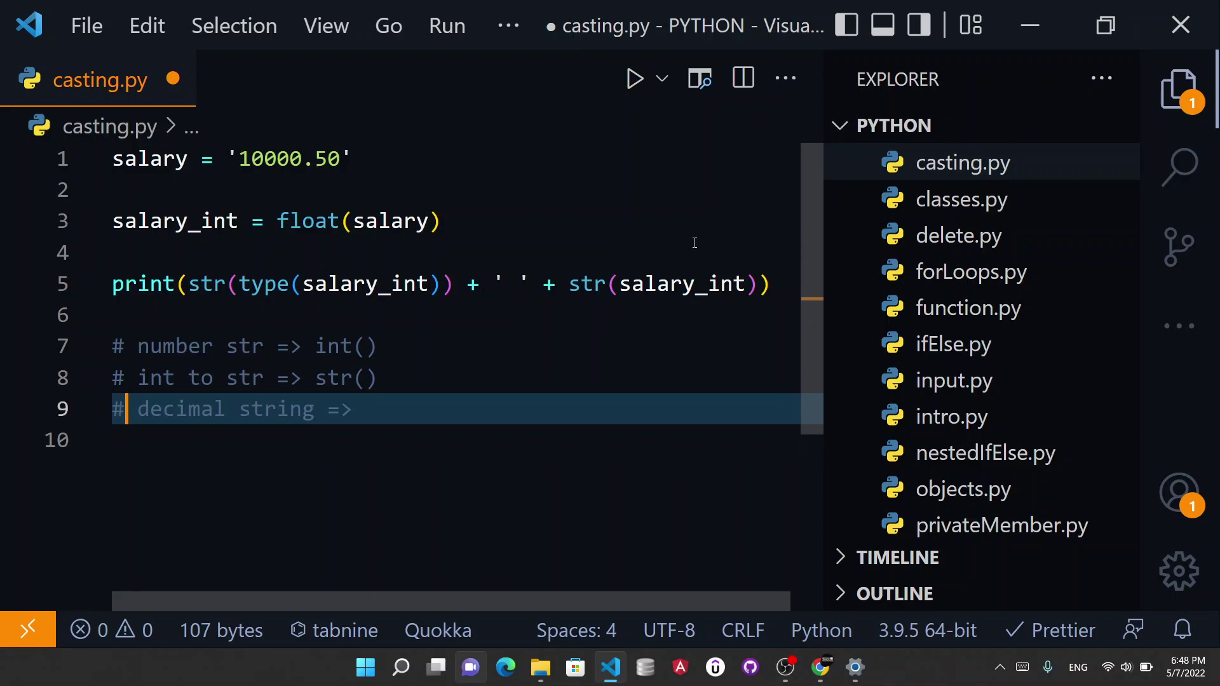
{"action": "key", "text": "ctrl+Right"}
{"action": "key", "text": "ctrl+Right"}
{"action": "key", "text": "ctrl+Right"}
{"action": "key", "text": "Left"}
{"action": "key", "text": "Left"}
{"action": "key", "text": "Left"}
{"action": "type", "text": "t"}
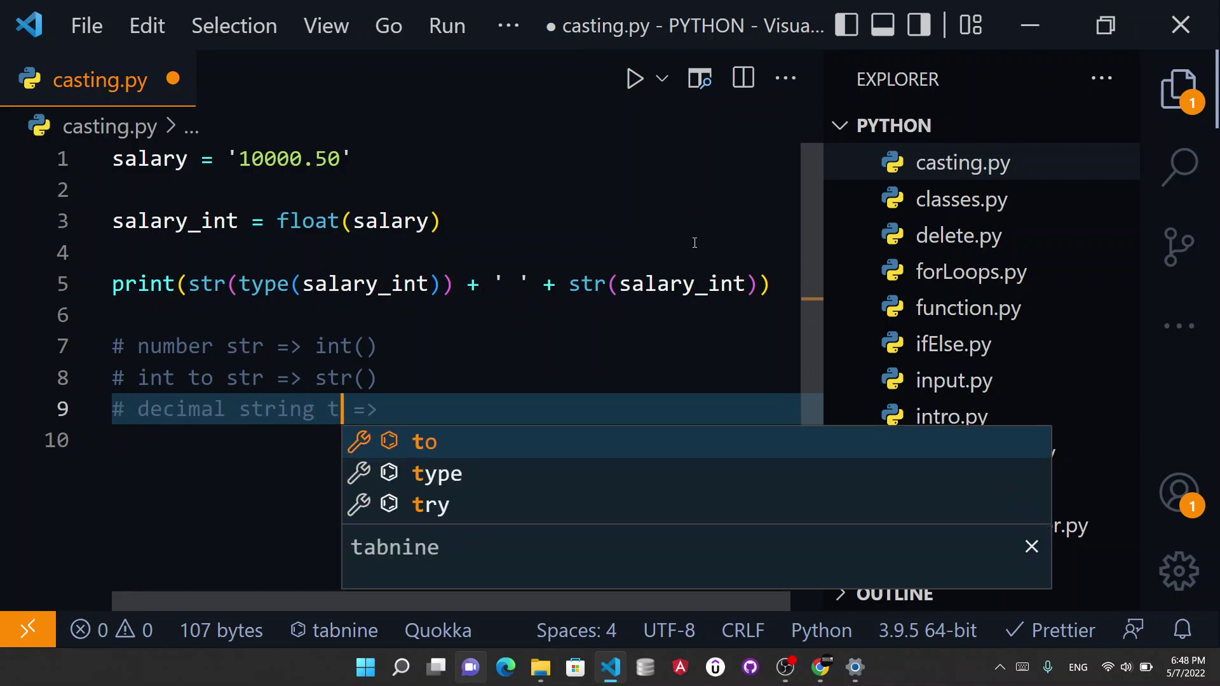
{"action": "type", "text": "o number =>"}
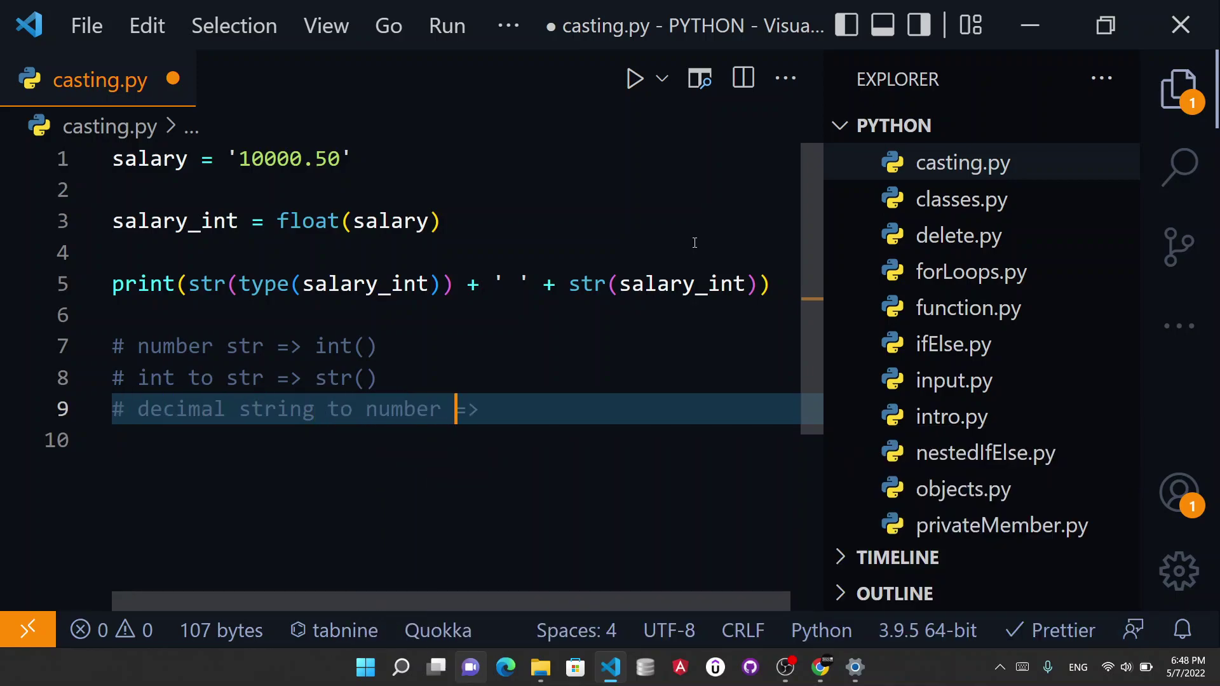
{"action": "type", "text": " float"}
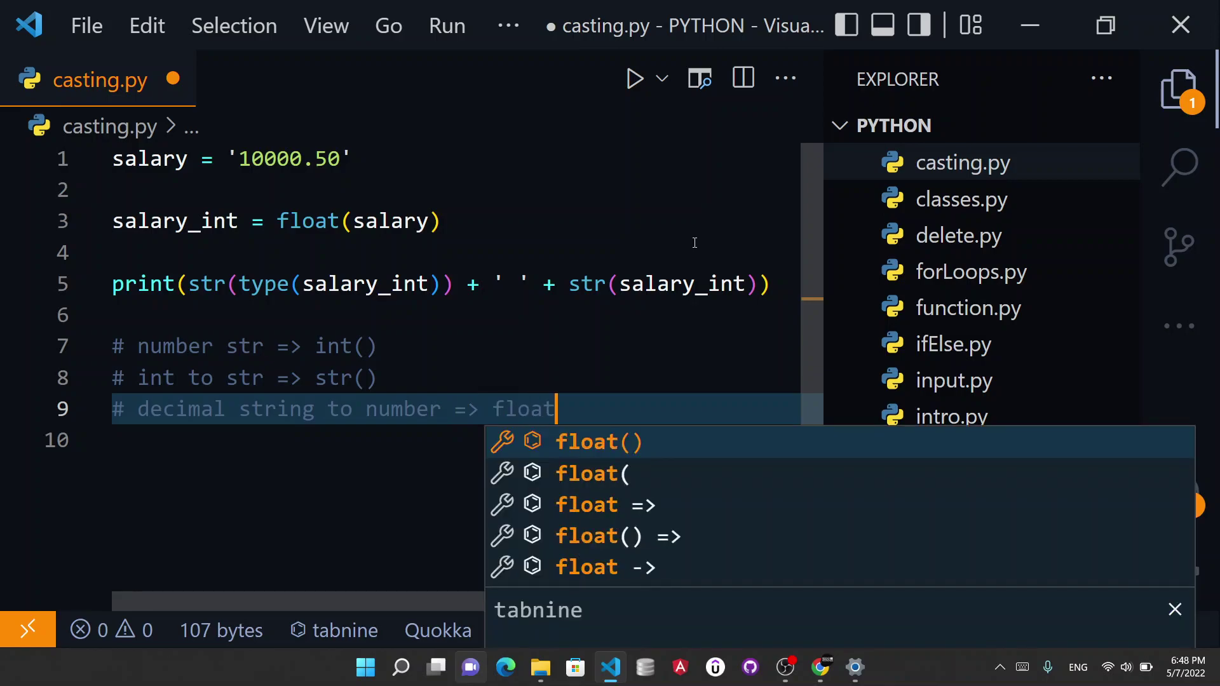
{"action": "type", "text": "("}
{"action": "key", "text": "Return"}
{"action": "key", "text": "ctrl+s"}
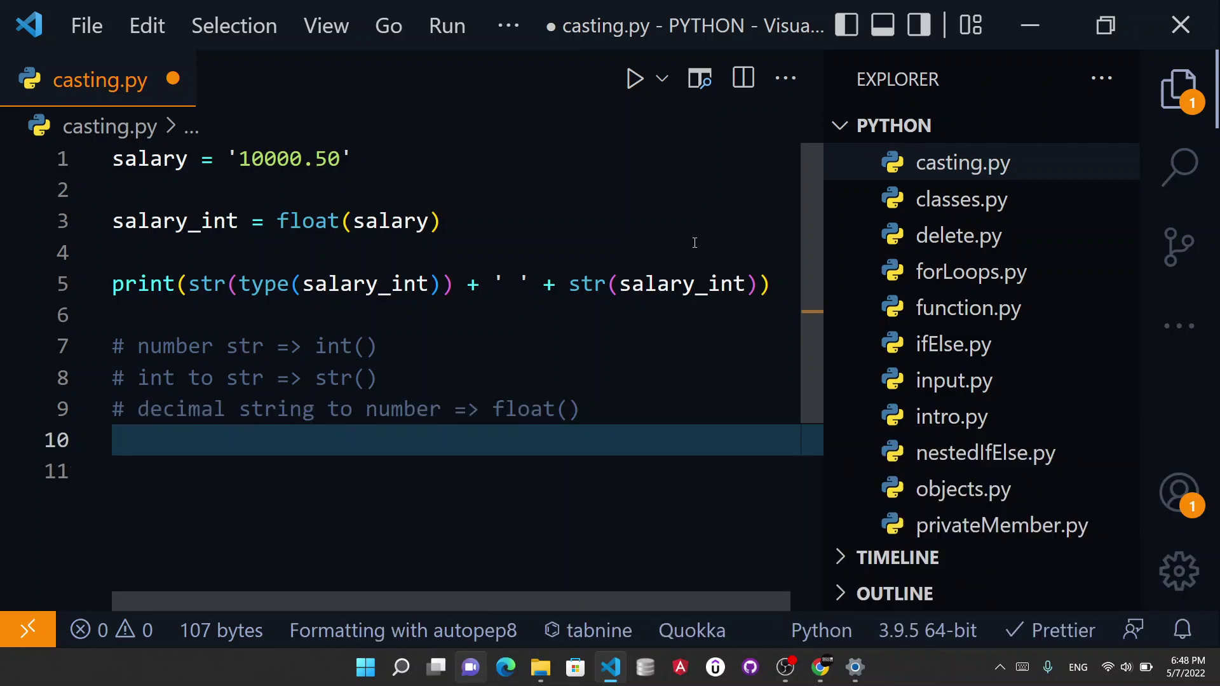
{"action": "double_click", "coordinate": [272, 160]}
{"action": "left_click", "coordinate": [308, 315]}
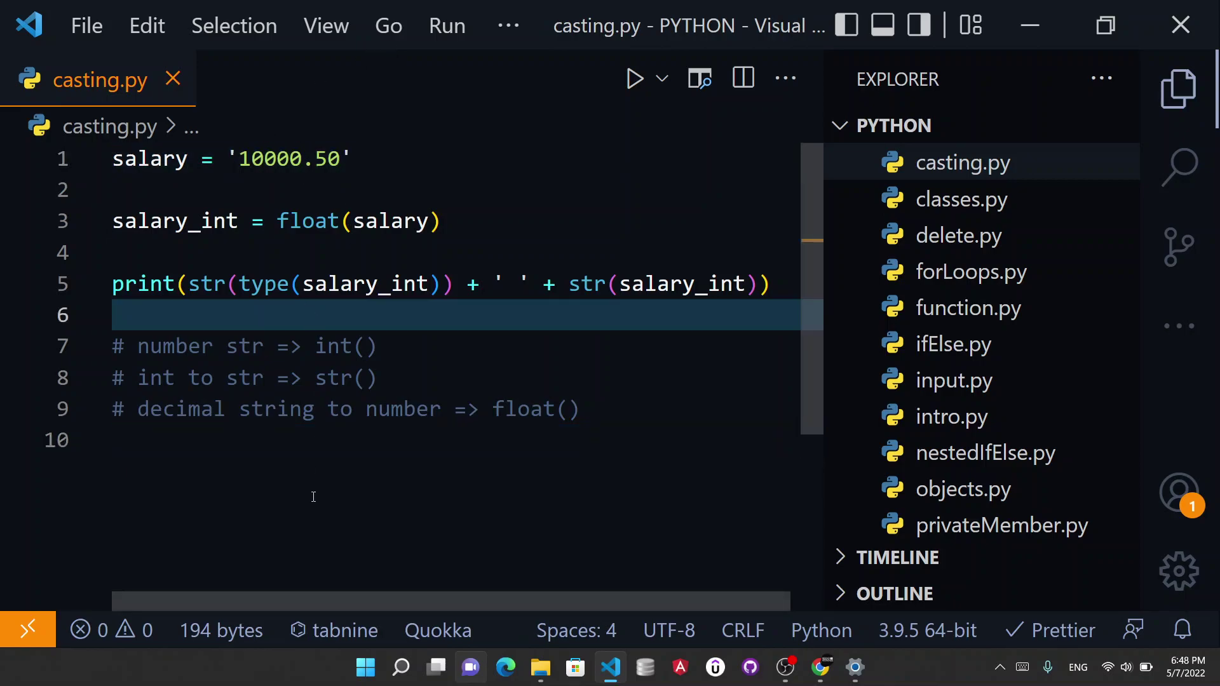
{"action": "left_click", "coordinate": [312, 497]}
{"action": "key", "text": "shift+Up"}
{"action": "key", "text": "shift+Up"}
{"action": "key", "text": "shift+Up"}
{"action": "key", "text": "shift+Up"}
{"action": "key", "text": "shift+Up"}
{"action": "left_click", "coordinate": [323, 480]}
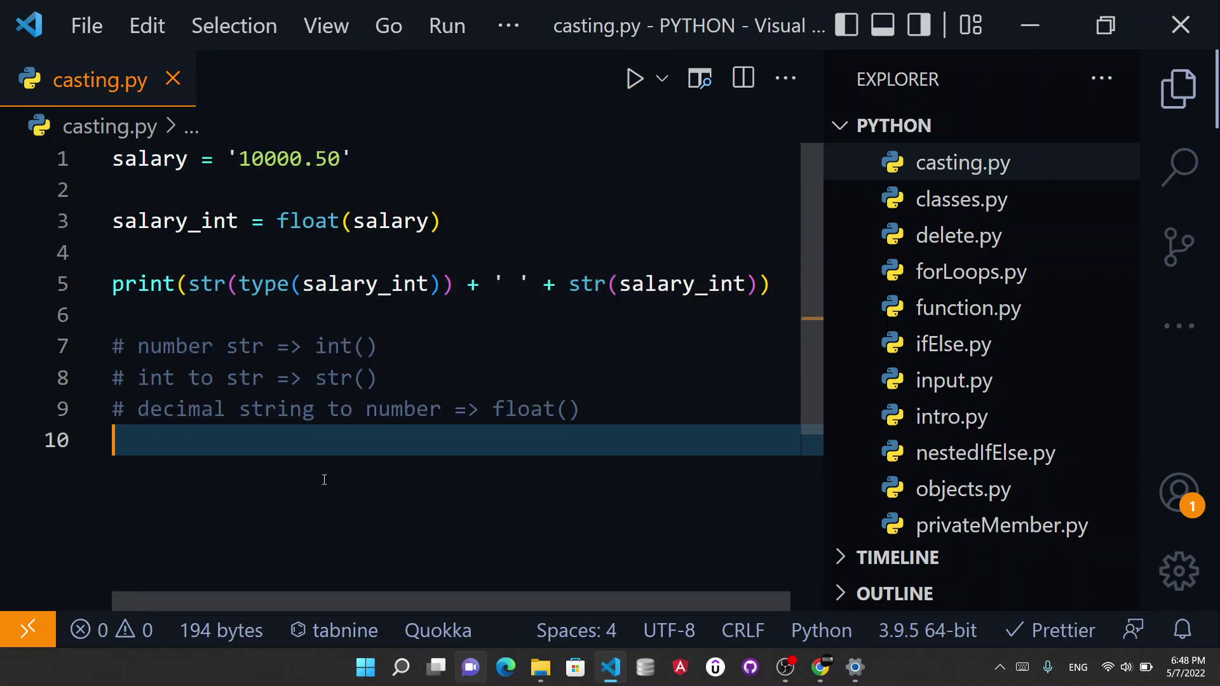